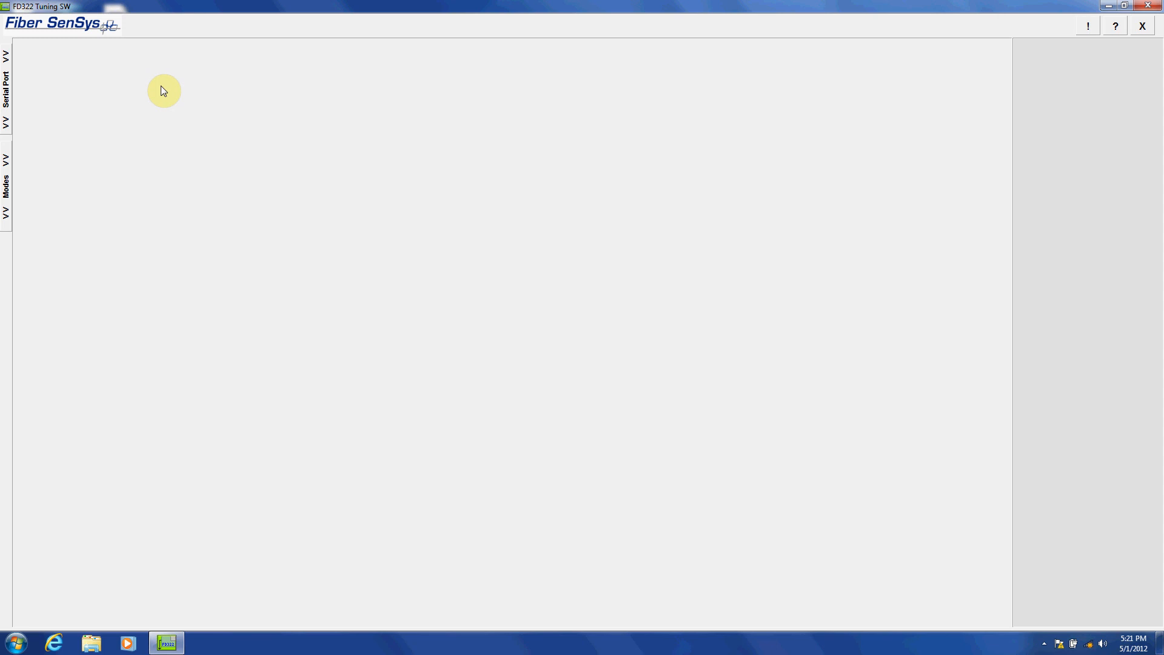
# Connect to COM Port 3 and open Terminal mode
pyautogui.click(5, 91)
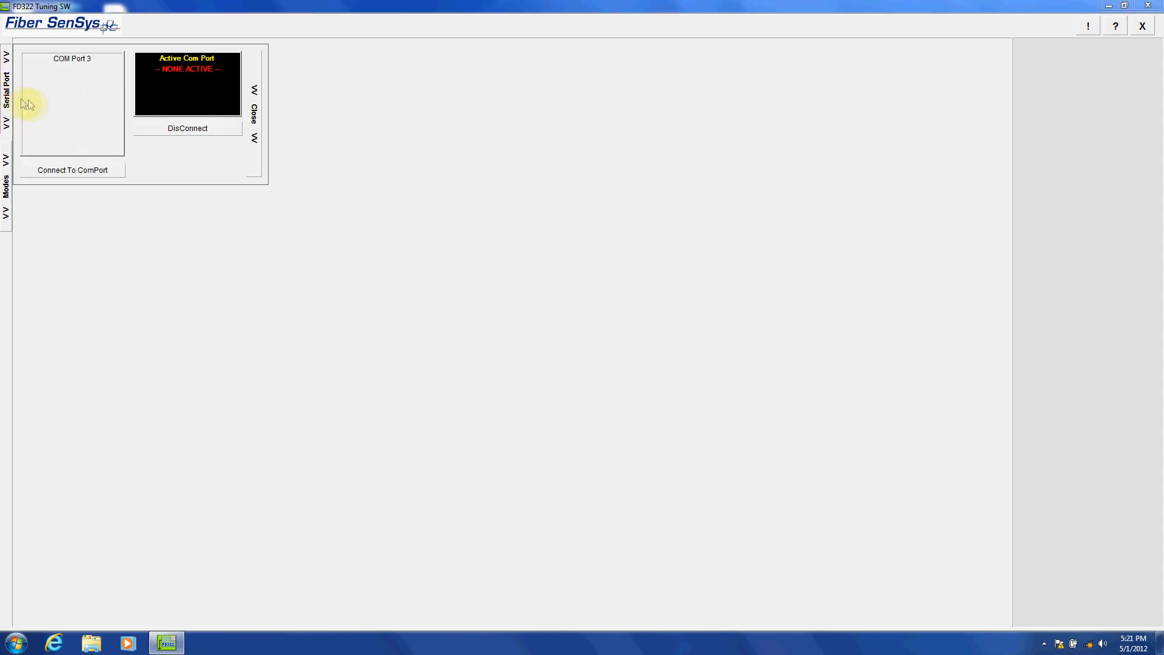
pyautogui.click(74, 60)
pyautogui.click(66, 170)
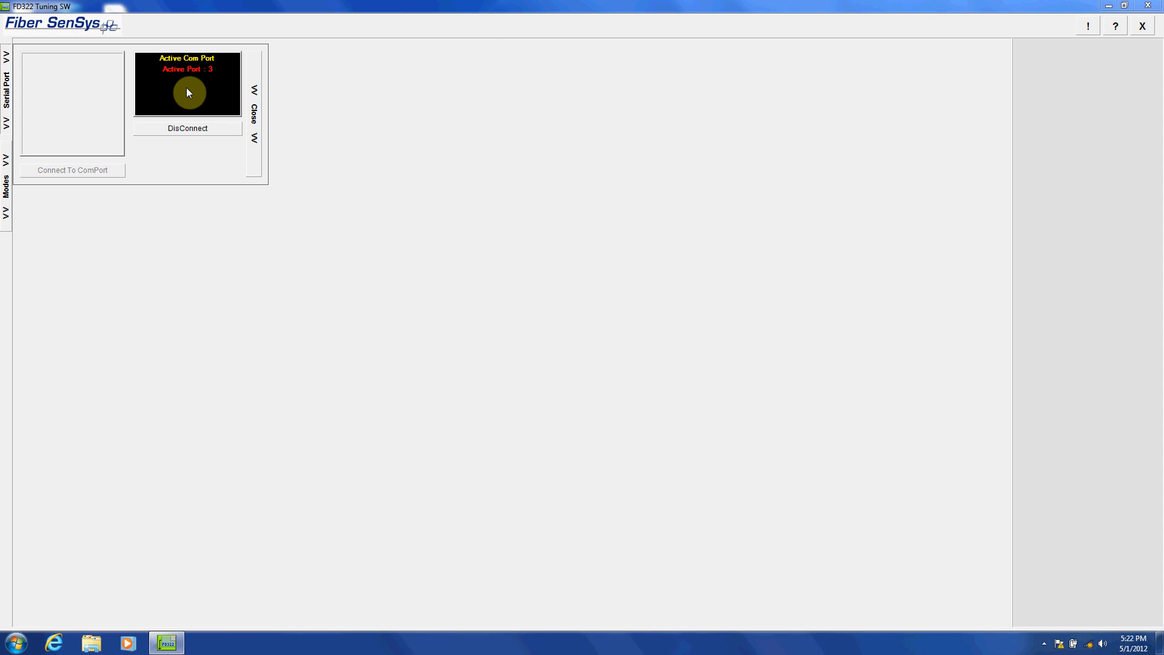
pyautogui.click(255, 115)
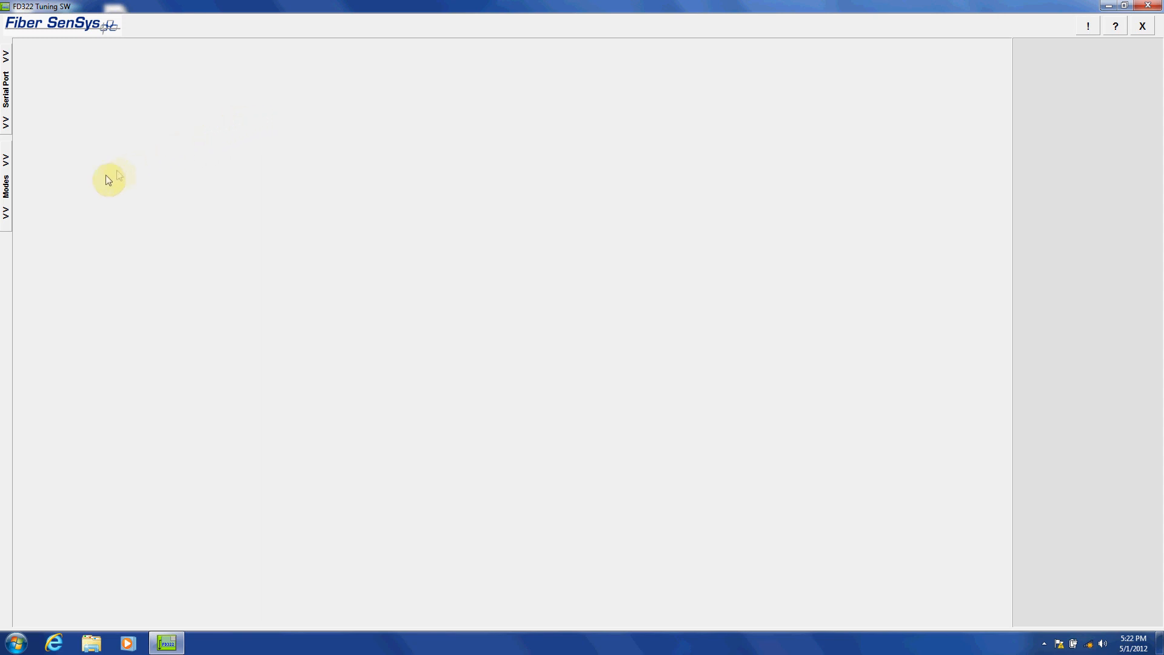
pyautogui.click(6, 185)
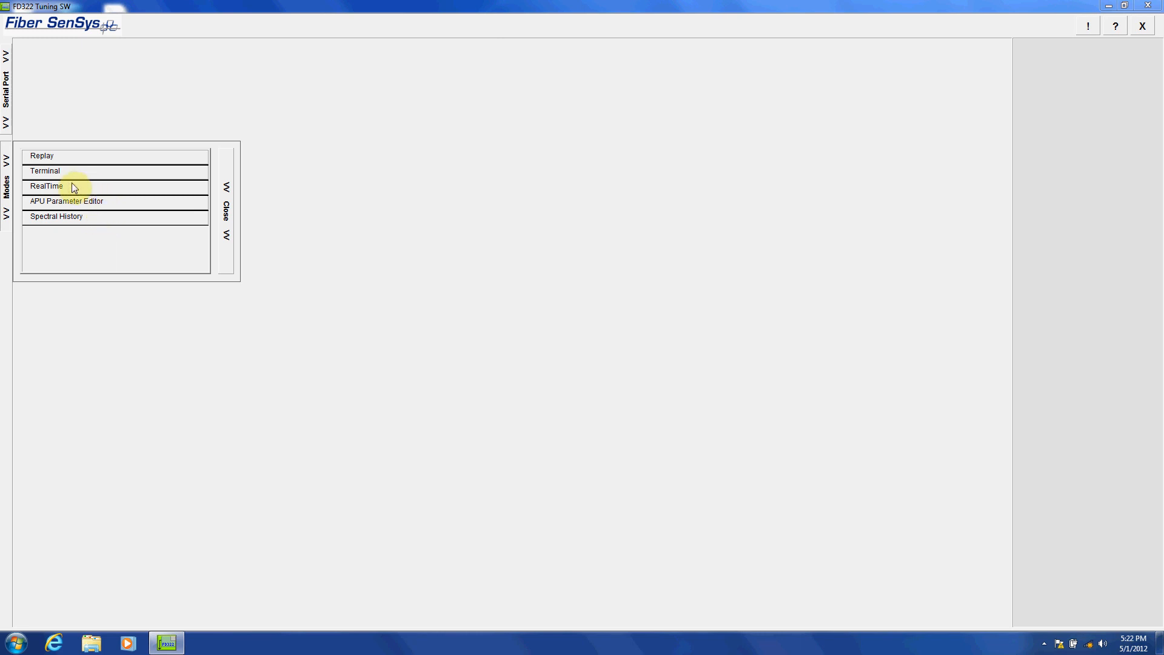
pyautogui.click(48, 171)
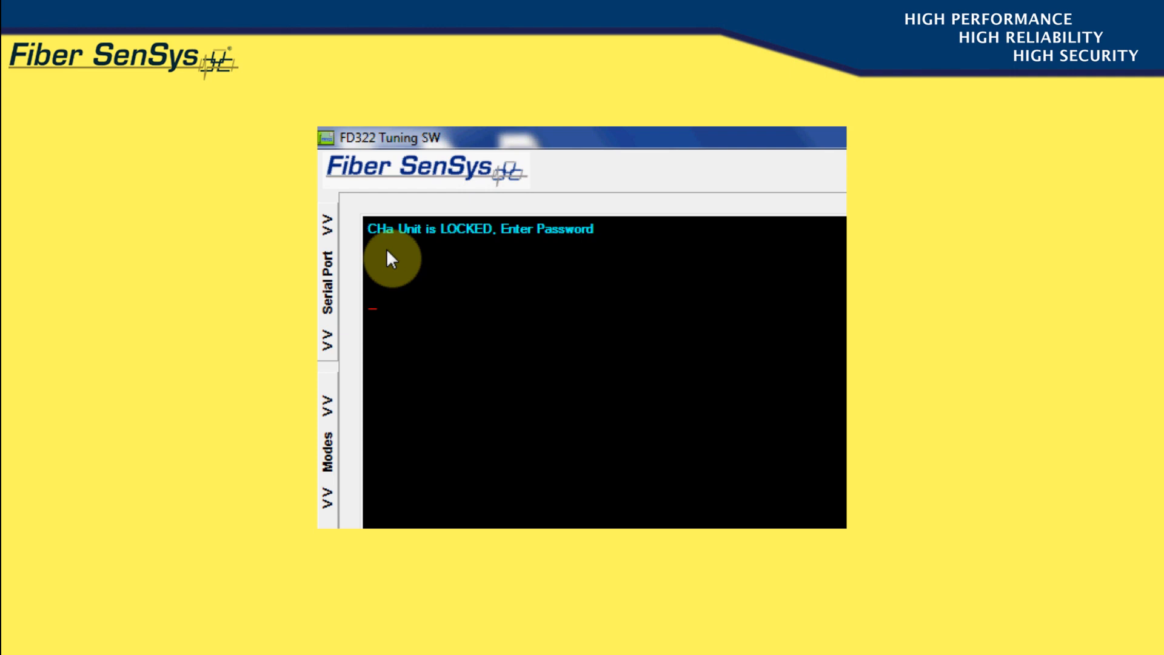
# Switch the terminal to channel B and back to channel A
pyautogui.write('CHb')
pyautogui.press('Return')
pyautogui.write('CHA')
pyautogui.press('Return')
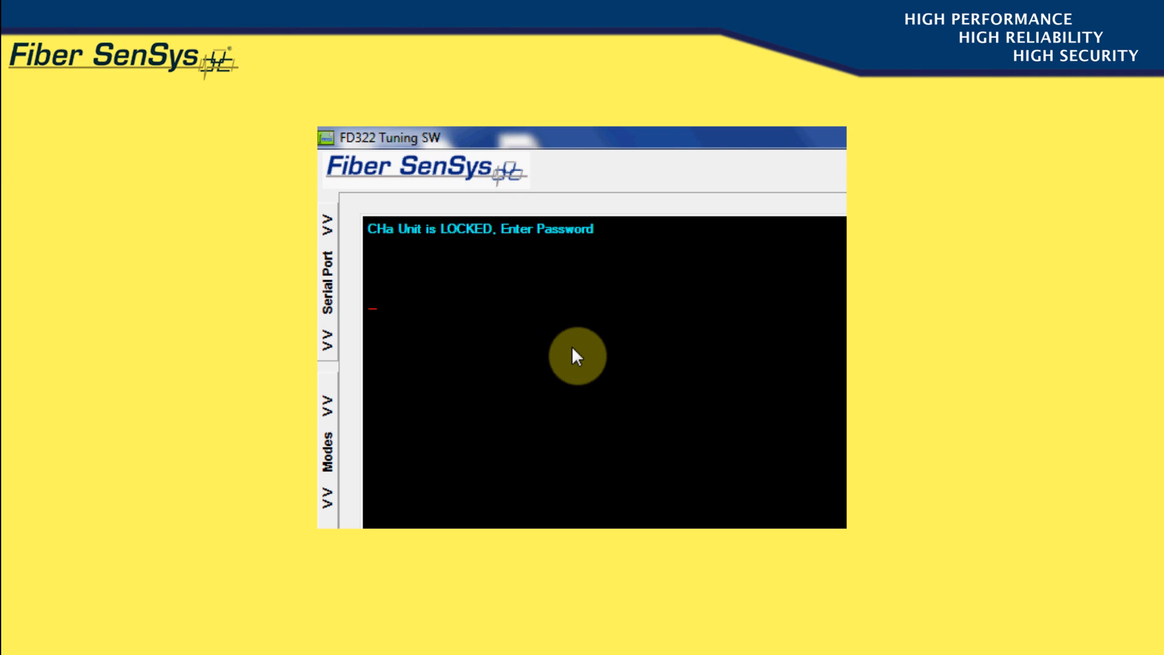
# Enter the password that displays channel A's current operating condition
pyautogui.write('STATUS')
pyautogui.press('Return')
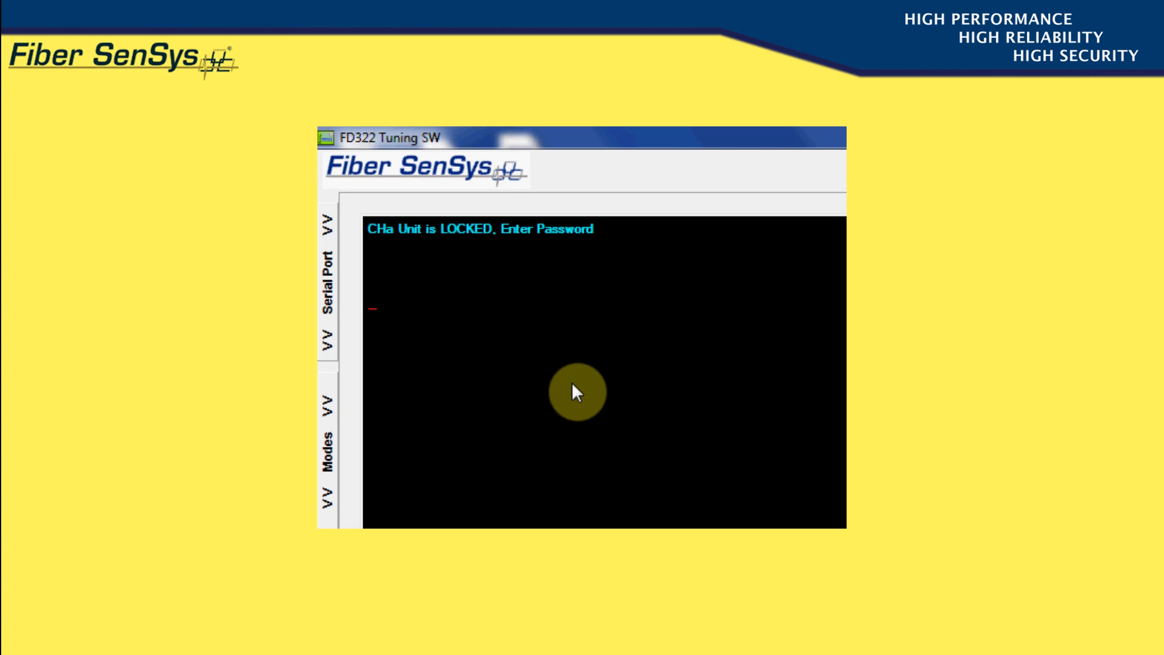
# Enter the password for channel A's detection parameters and set Climb Sensitivity to 30
pyautogui.write('SETUP')
pyautogui.press('Return')
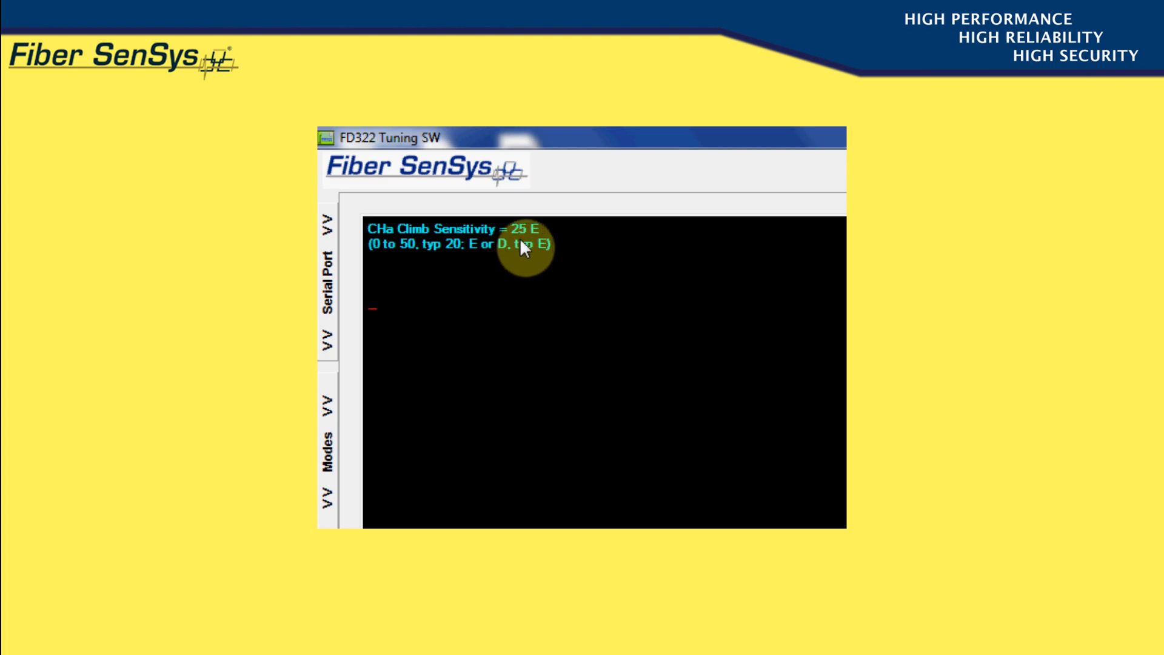
pyautogui.write('30')
pyautogui.press('Return')
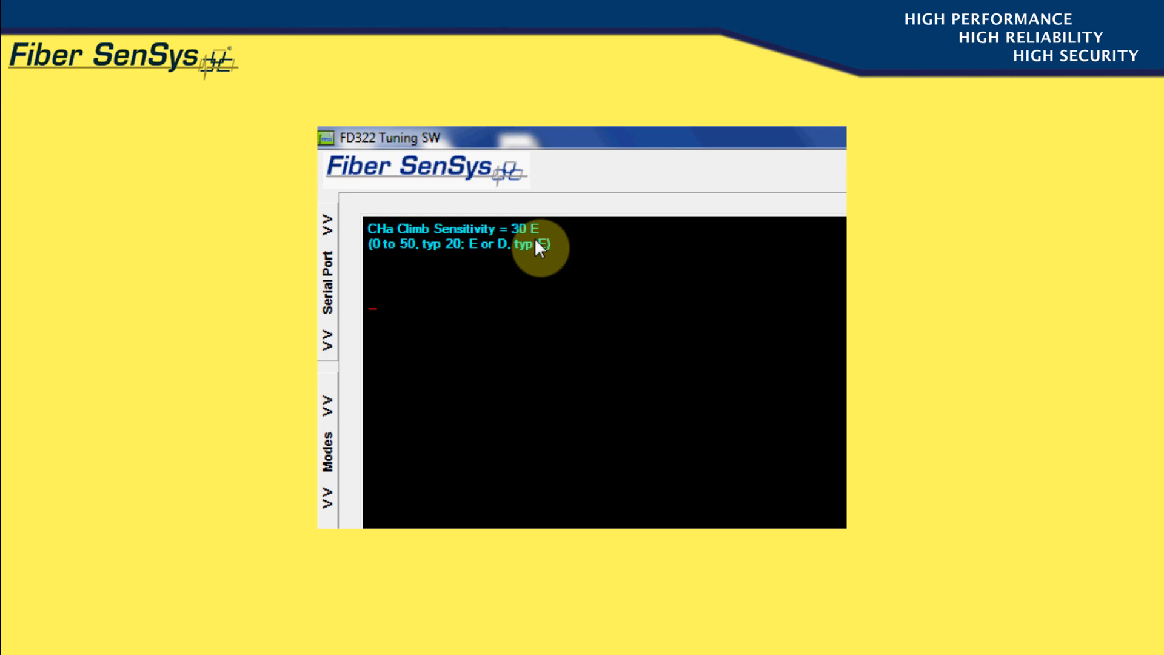
# Disable and re-enable channel A's climb processor, and set its Climb Sensitivity to 25
pyautogui.write('D')
pyautogui.press('Return')
pyautogui.write('E')
pyautogui.press('Return')
pyautogui.write('25')
pyautogui.press('Return')
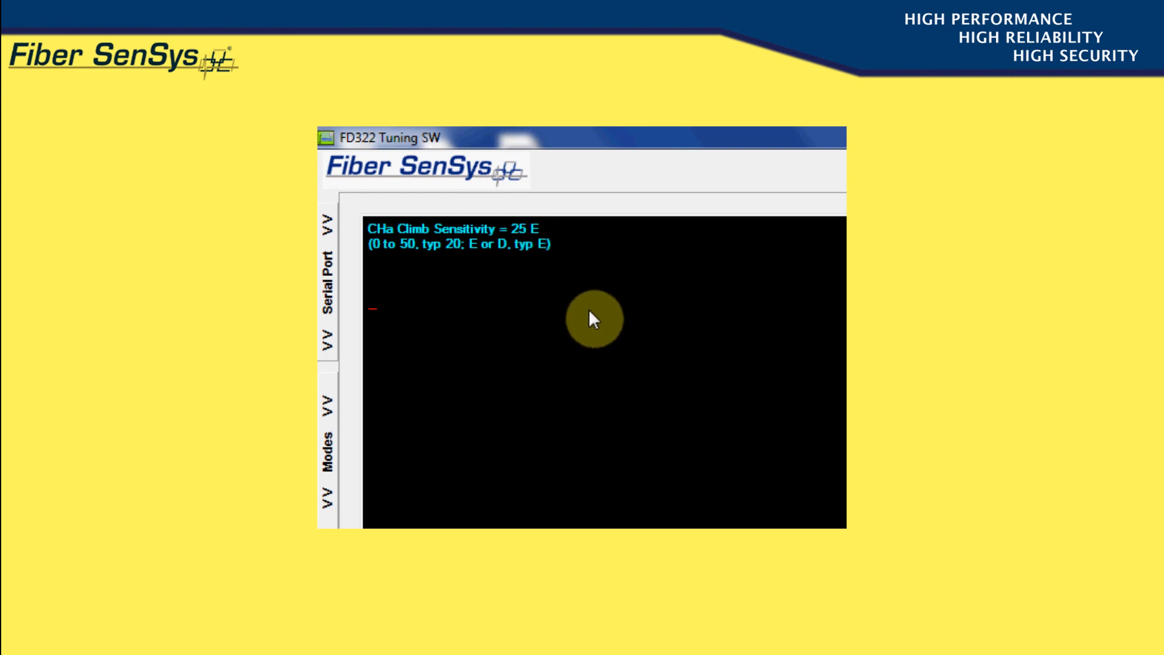
# Step through channel A's following parameters, including Cut Sensitivity, Cut Event Count, Wind Rejection and Cut Lowest Frequency
pyautogui.press('Return')
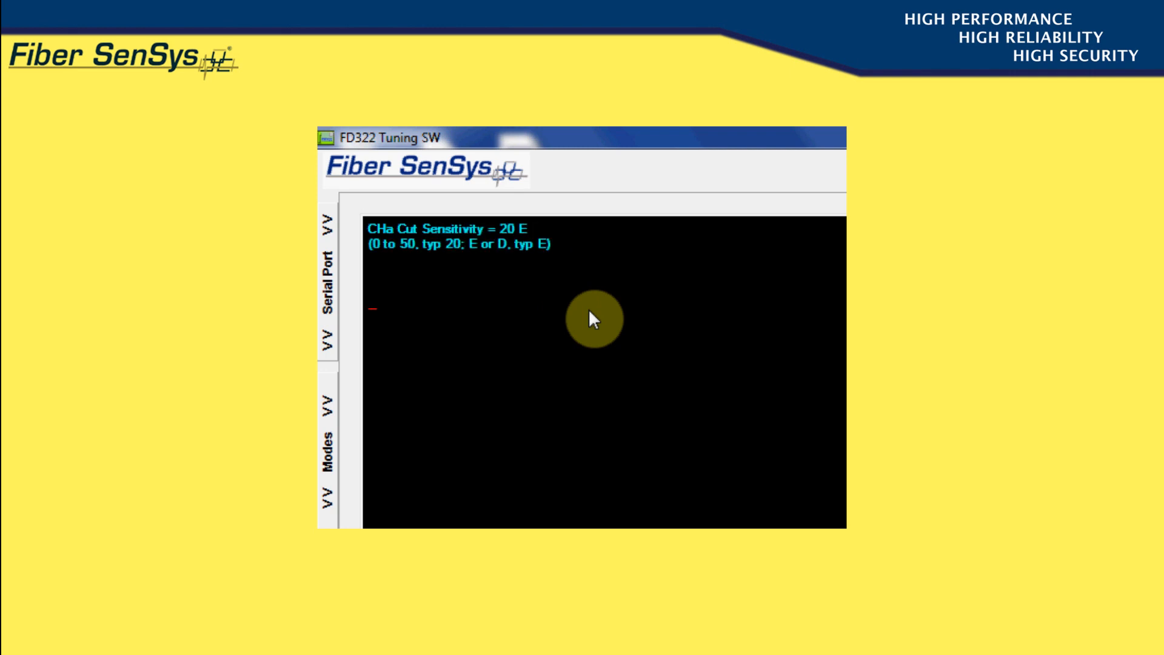
pyautogui.press('Return')
pyautogui.press('Return')
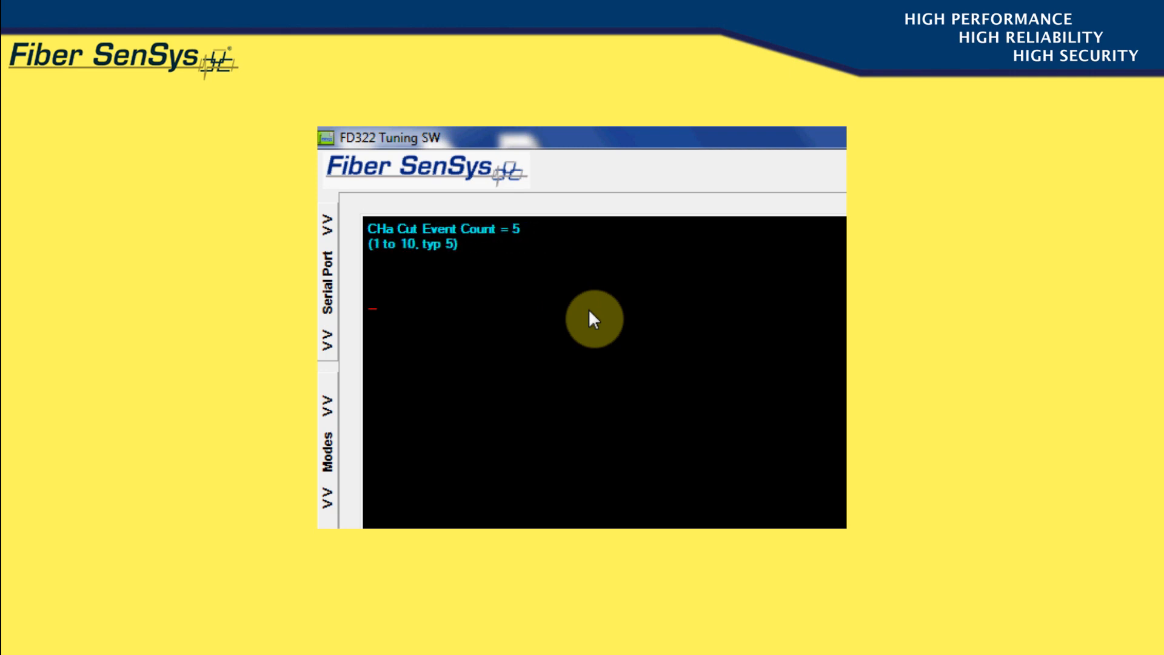
pyautogui.press('Return')
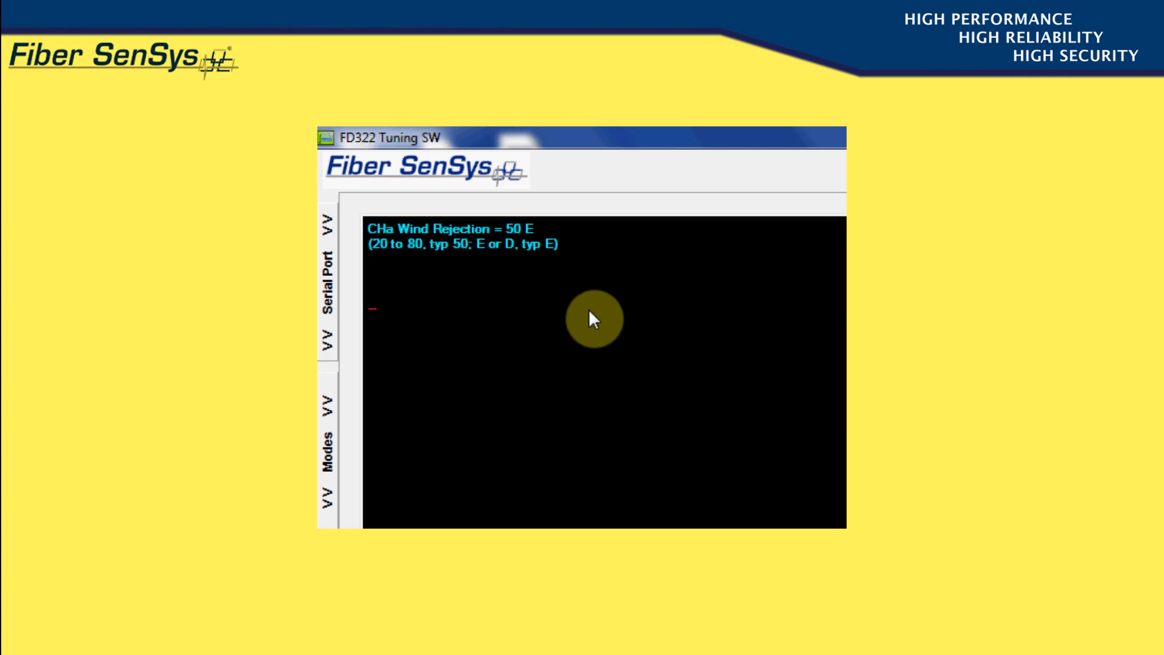
pyautogui.press('Return')
pyautogui.press('Return')
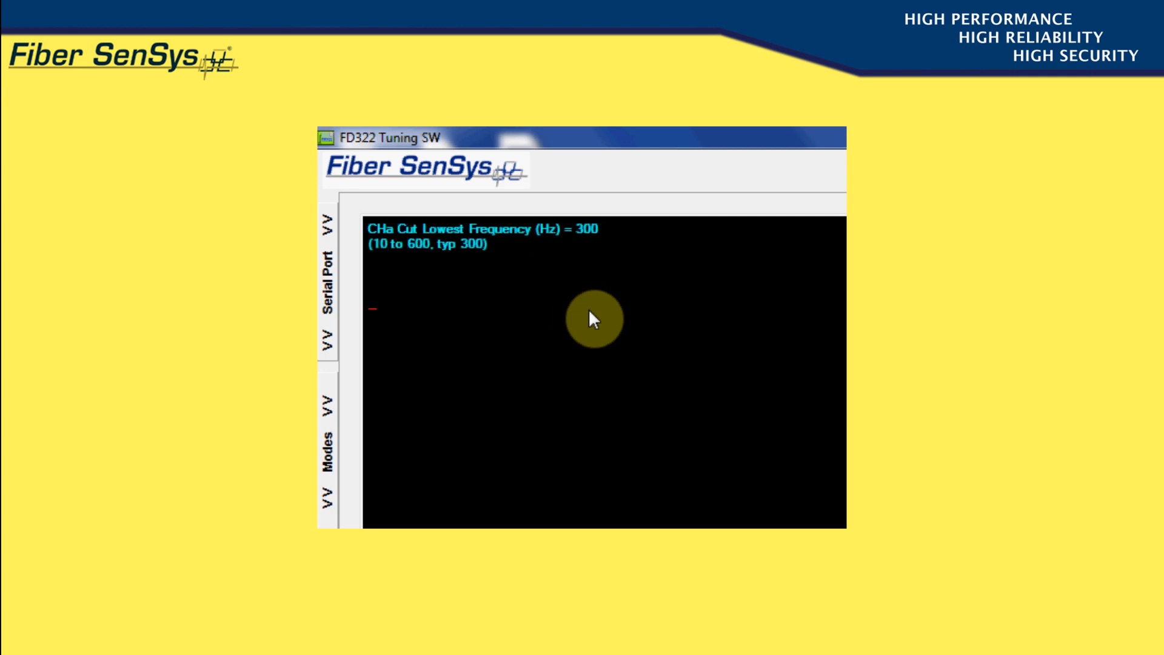
pyautogui.press('Return')
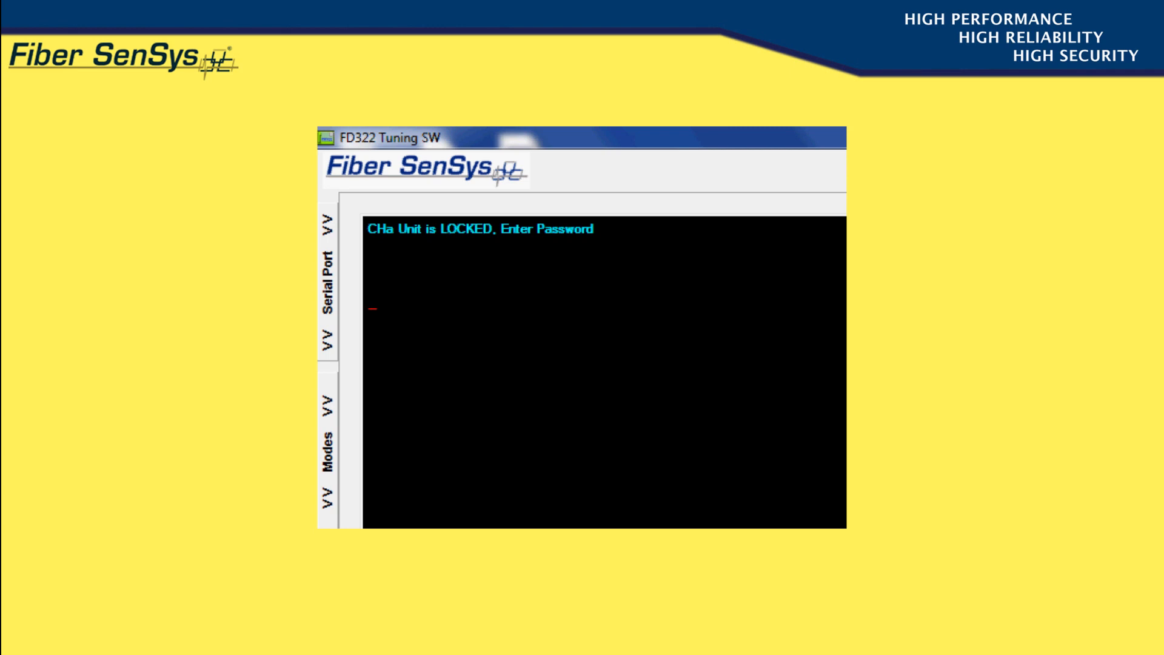
# Enter the password for the time/date and loss options, choose Time/Date, and set the date to 05/04/12
pyautogui.write('CALIB')
pyautogui.press('Return')
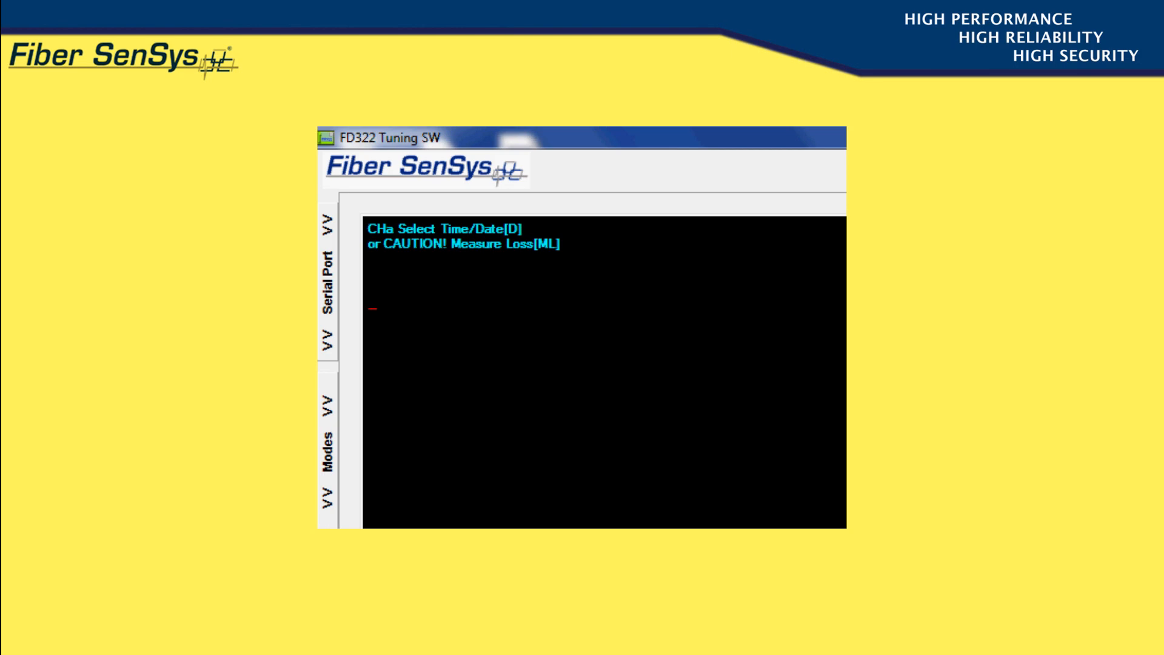
pyautogui.write('D')
pyautogui.press('Return')
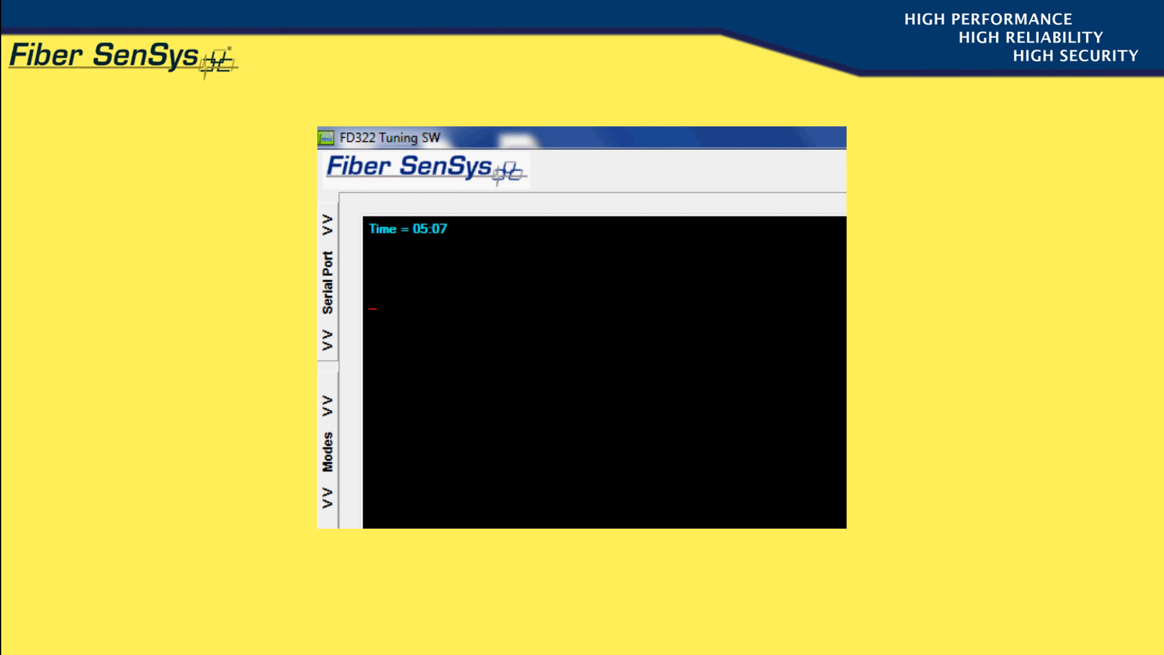
pyautogui.press('Return')
pyautogui.write('05')
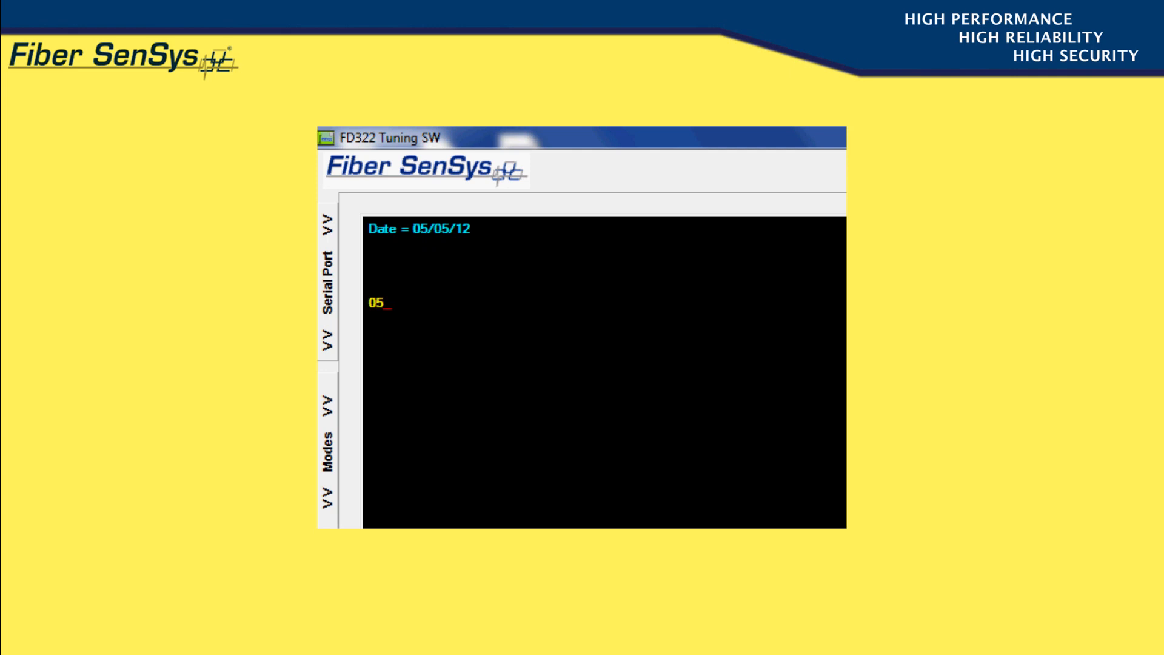
pyautogui.write('/04/12')
pyautogui.press('Return')
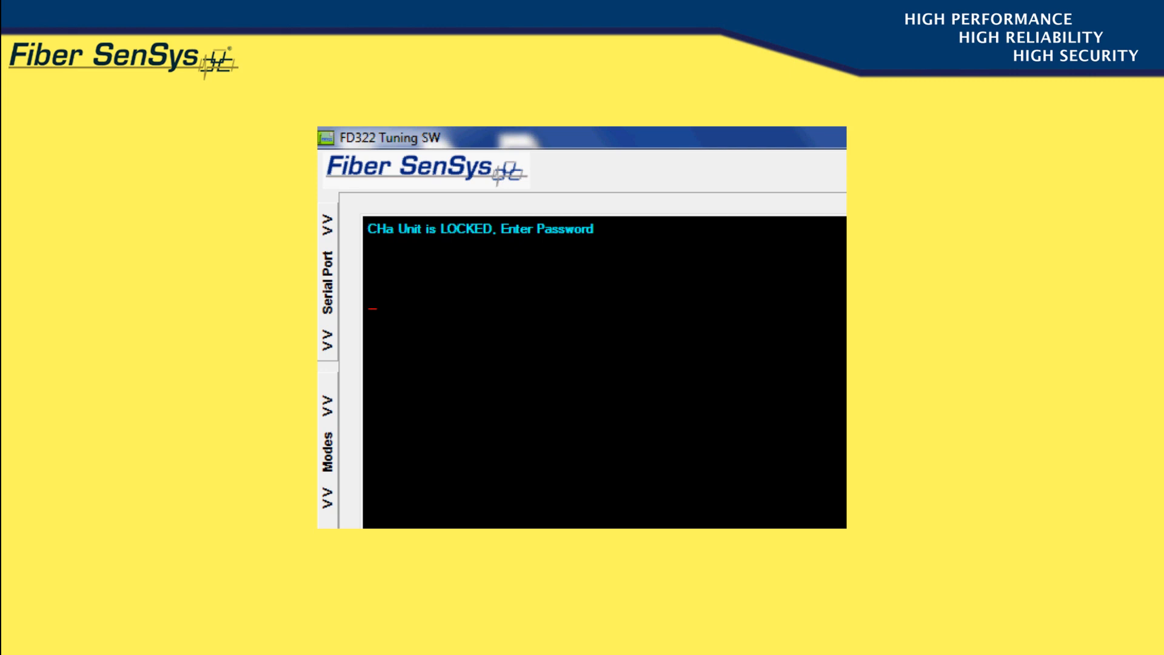
# Enter the password for the time/date and loss options again and run Measure Loss on channel A, confirming with Y
pyautogui.write('CALIB')
pyautogui.press('Return')
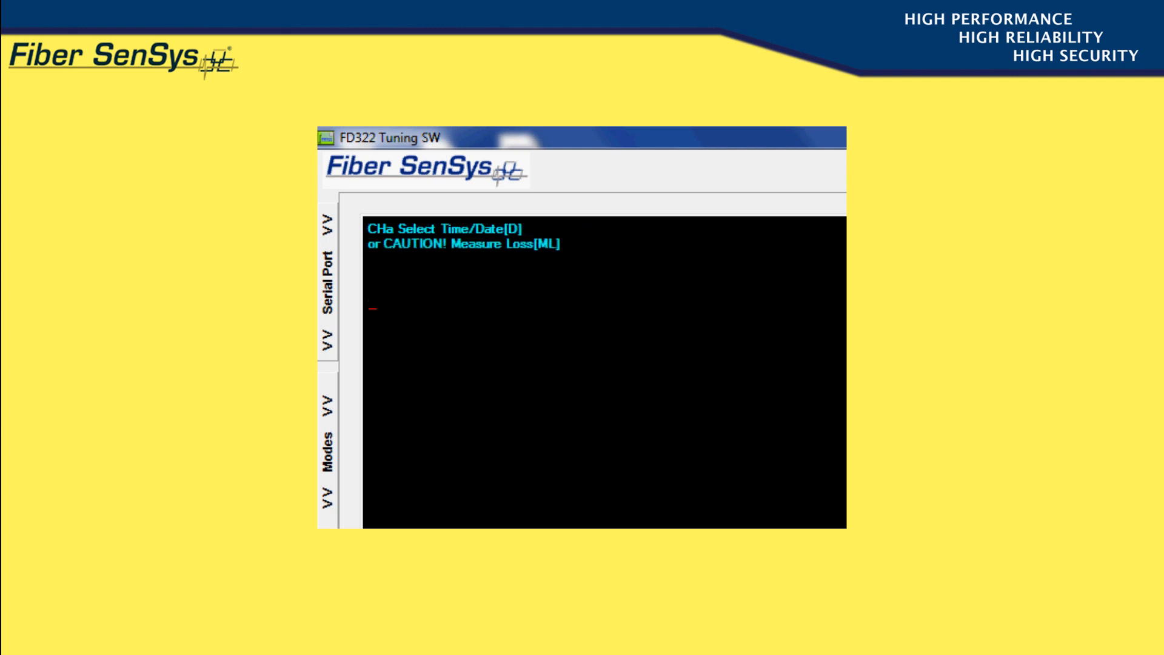
pyautogui.write('ML')
pyautogui.press('Return')
pyautogui.write('Y')
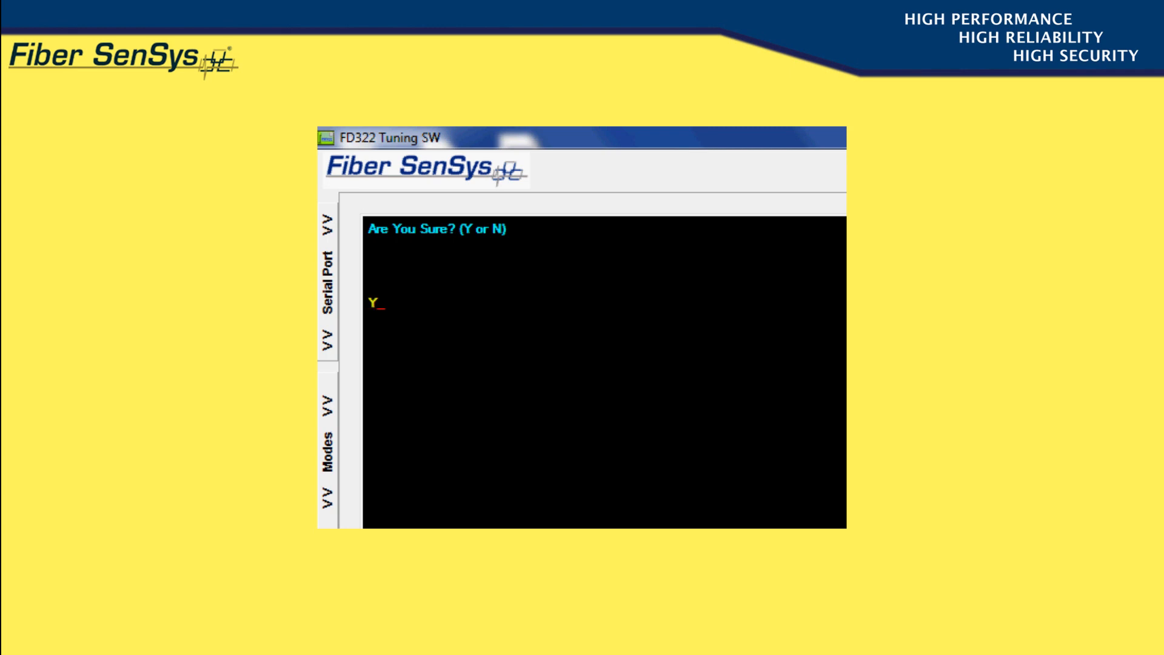
pyautogui.press('Return')
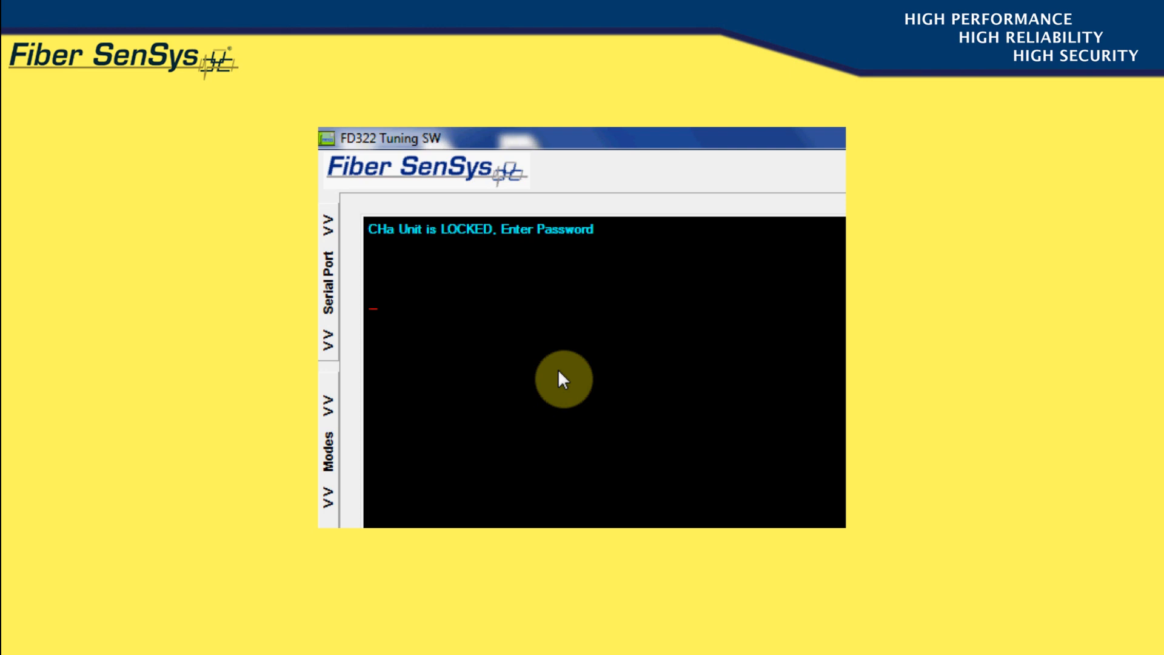
# Enter the alarm log password and review the recorded alarms, leaving and reopening the log as needed
pyautogui.write('HIST')
pyautogui.press('Return')
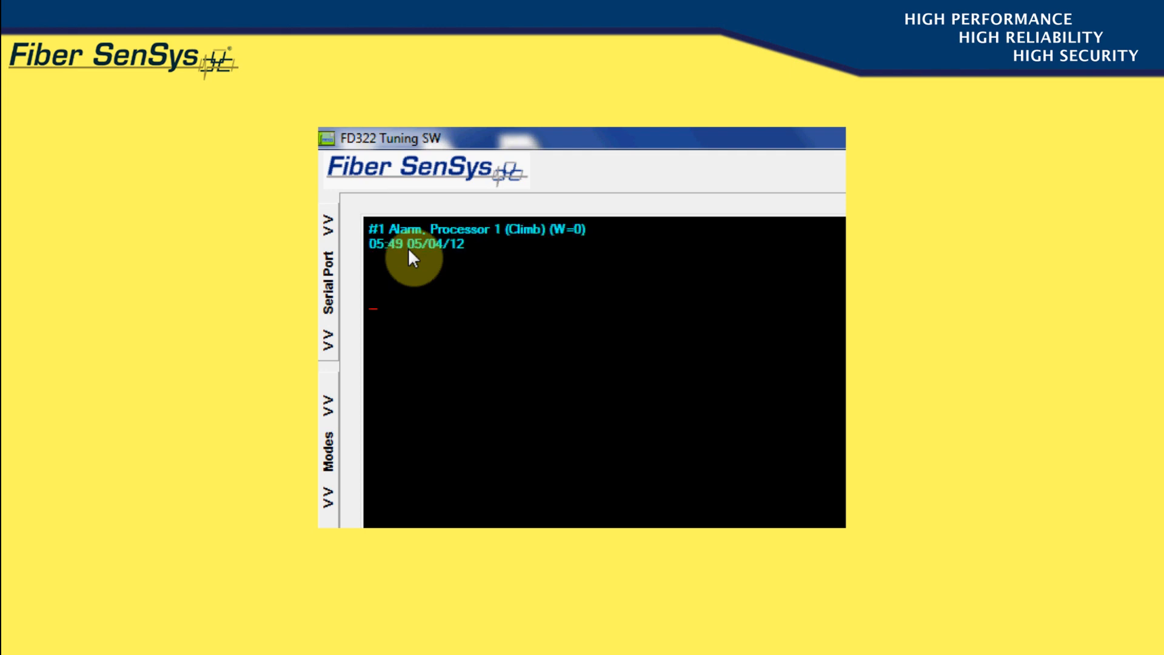
pyautogui.write('HIST')
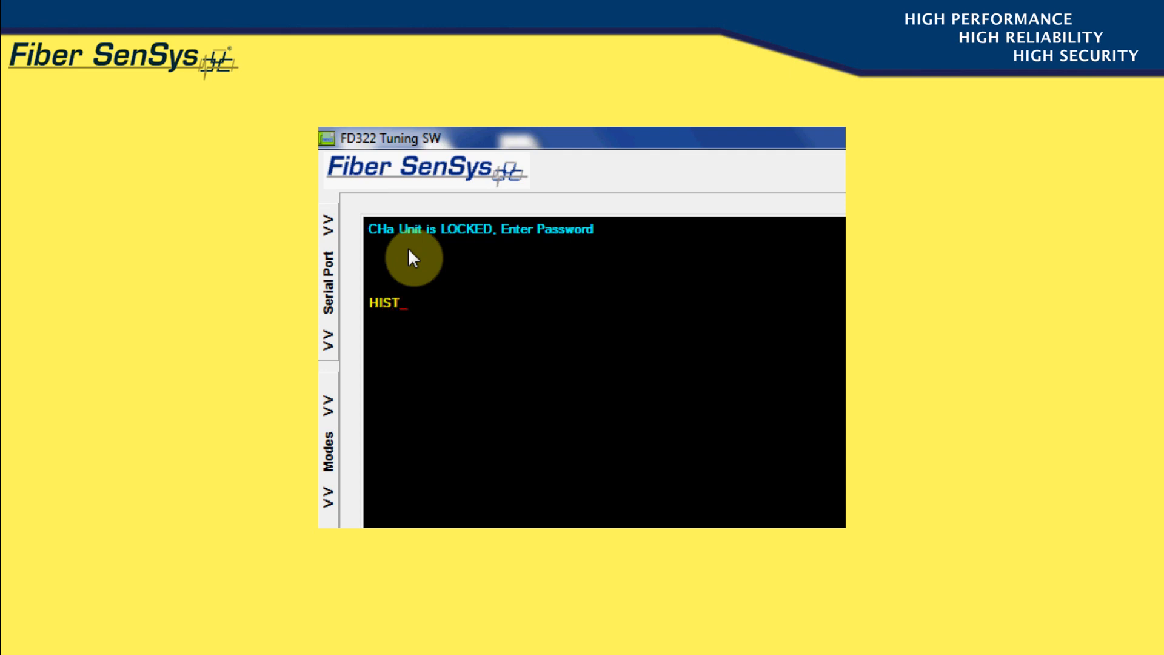
pyautogui.press('Return')
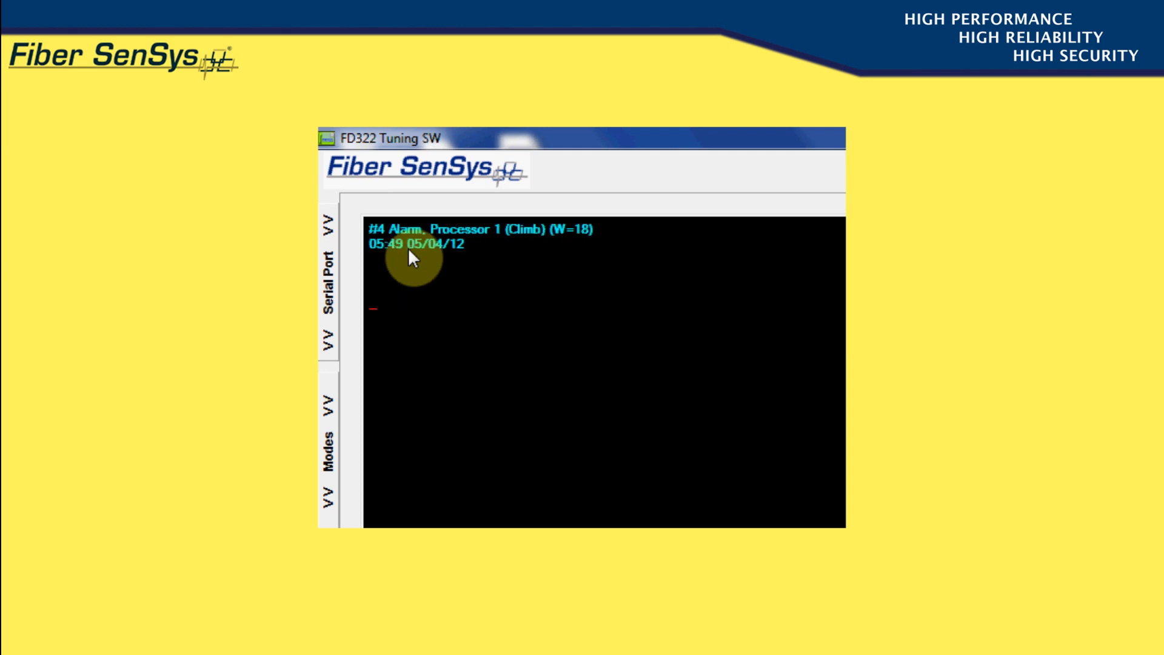
pyautogui.write('Q')
pyautogui.press('Return')
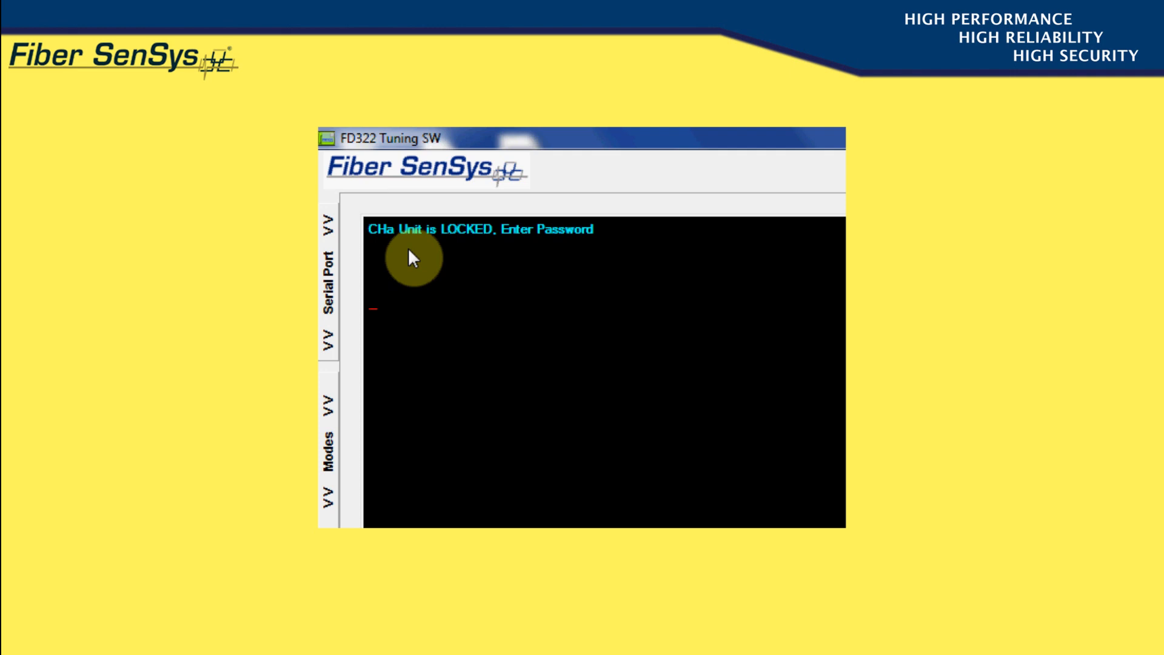
pyautogui.write('HIST')
pyautogui.press('Return')
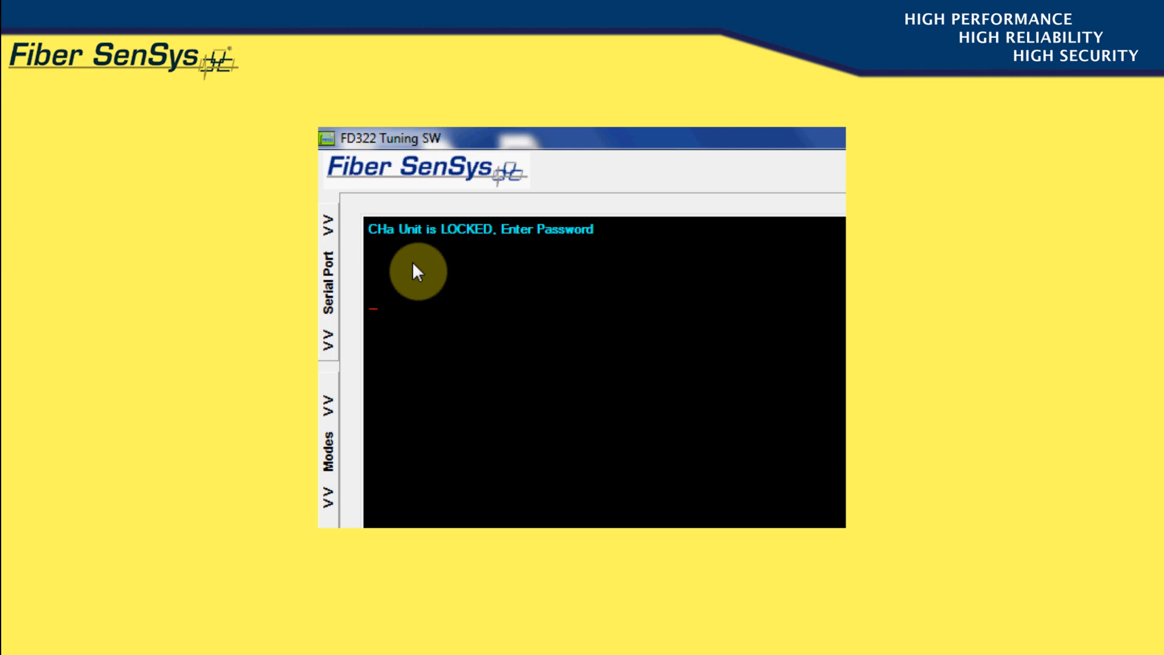
pyautogui.write('HIST')
pyautogui.press('Return')
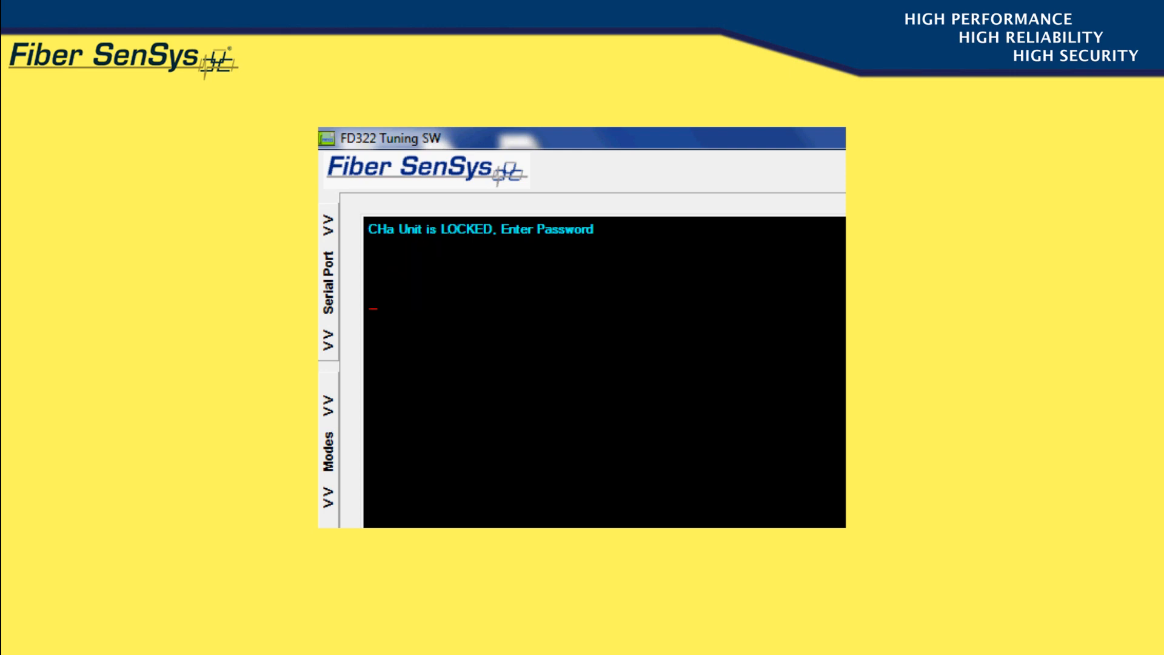
# Enter the password that displays the unit's firmware information
pyautogui.write('VERSION')
pyautogui.press('Return')
# Enter the password for the device options and set Enable Tamper Switch to Y for channel A
pyautogui.write('ADMIN')
pyautogui.press('Return')
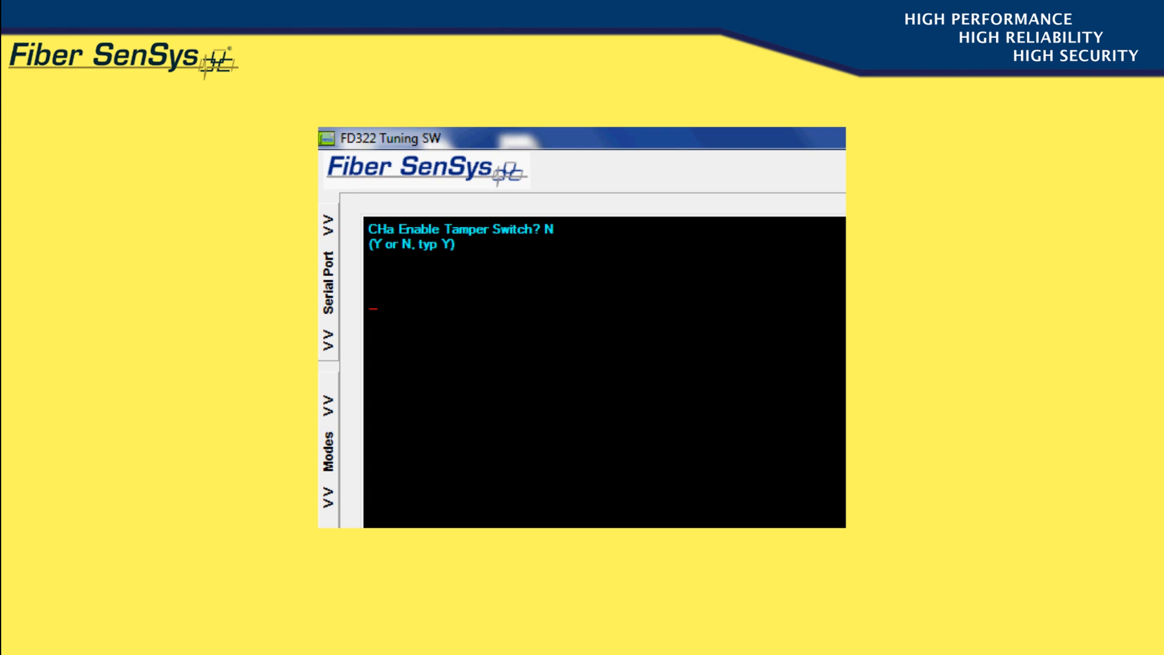
pyautogui.write('Y')
pyautogui.press('Return')
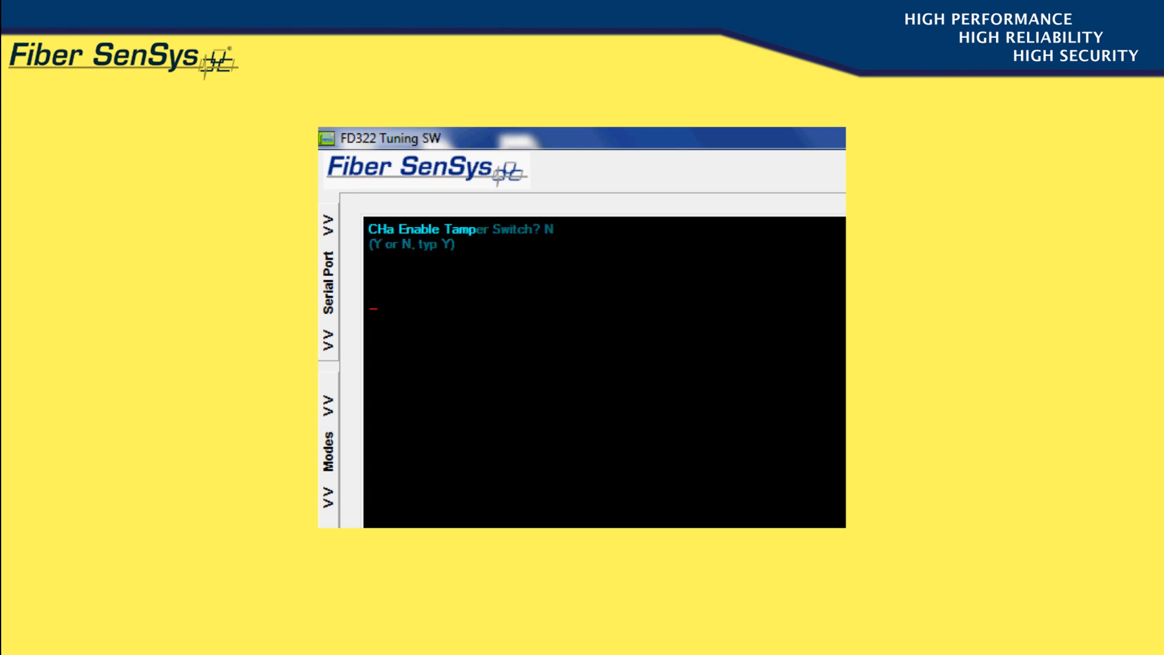
pyautogui.press('Return')
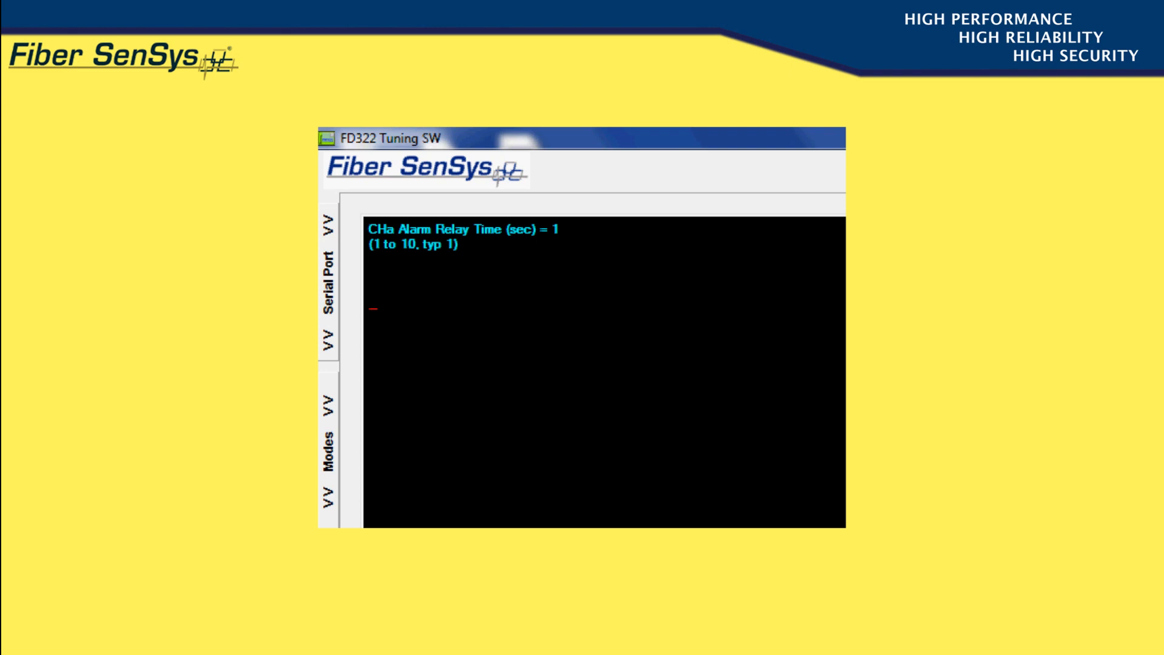
# Set channel A's Alarm Relay Time to 5 seconds and advance to the device name
pyautogui.write('5')
pyautogui.press('Return')
pyautogui.press('Return')
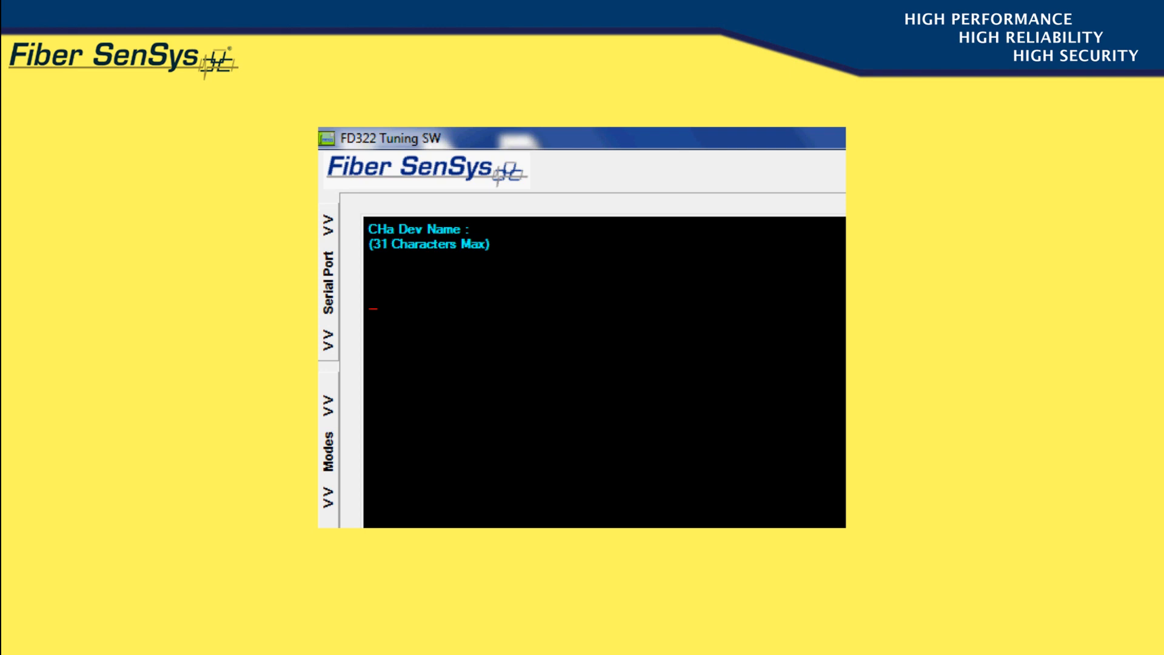
# Set the device name to EAST FENCE and advance to the channel A name
pyautogui.write('EAST FENC')
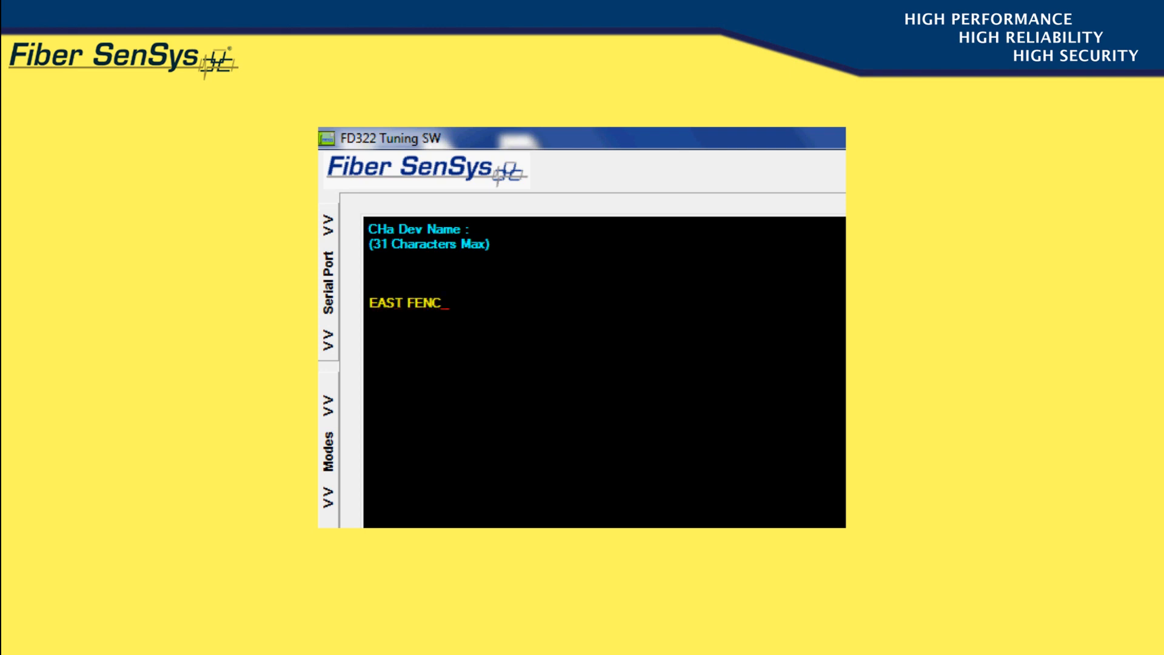
pyautogui.write('E')
pyautogui.press('Return')
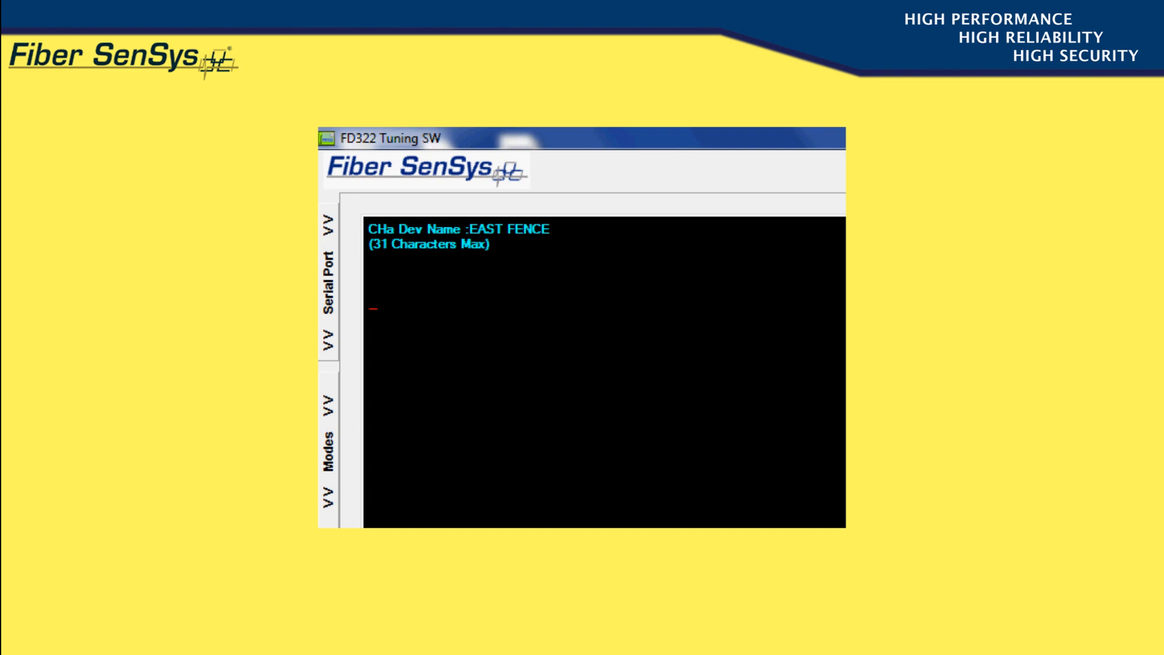
pyautogui.press('Return')
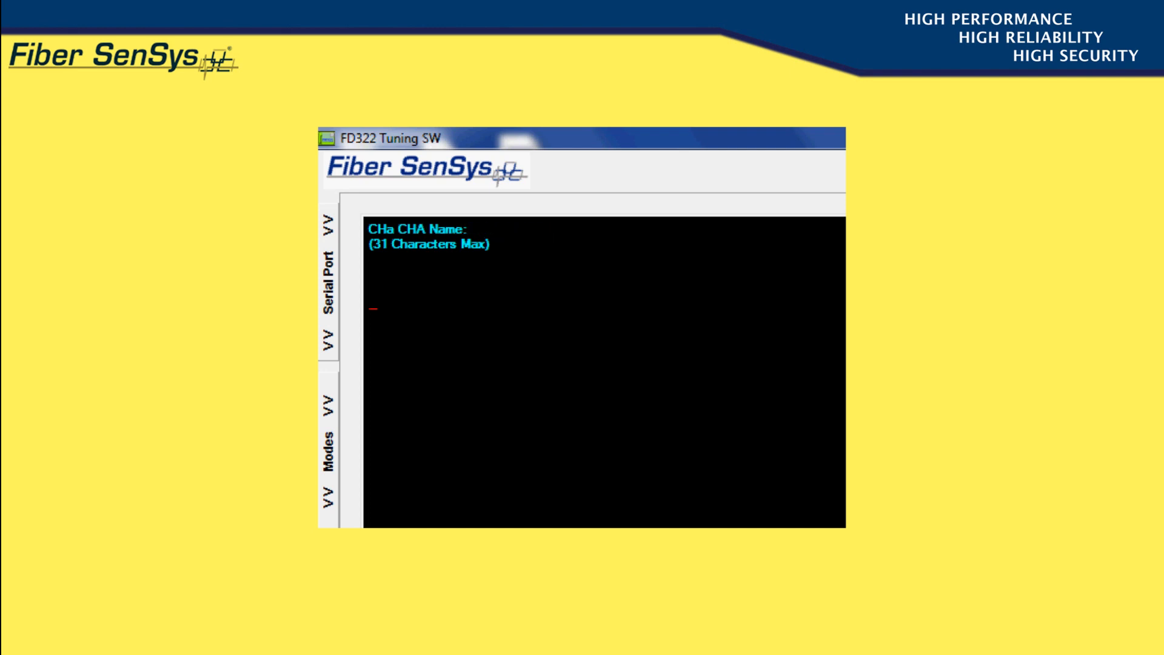
# Set the channel A name to ZONE 10 and advance to the next name
pyautogui.write('ZONE 10')
pyautogui.press('Return')
# Set the second channel's name to ZONE 11 and the XML Report Interval to 5
pyautogui.write('ZONE 11')
pyautogui.press('Return')
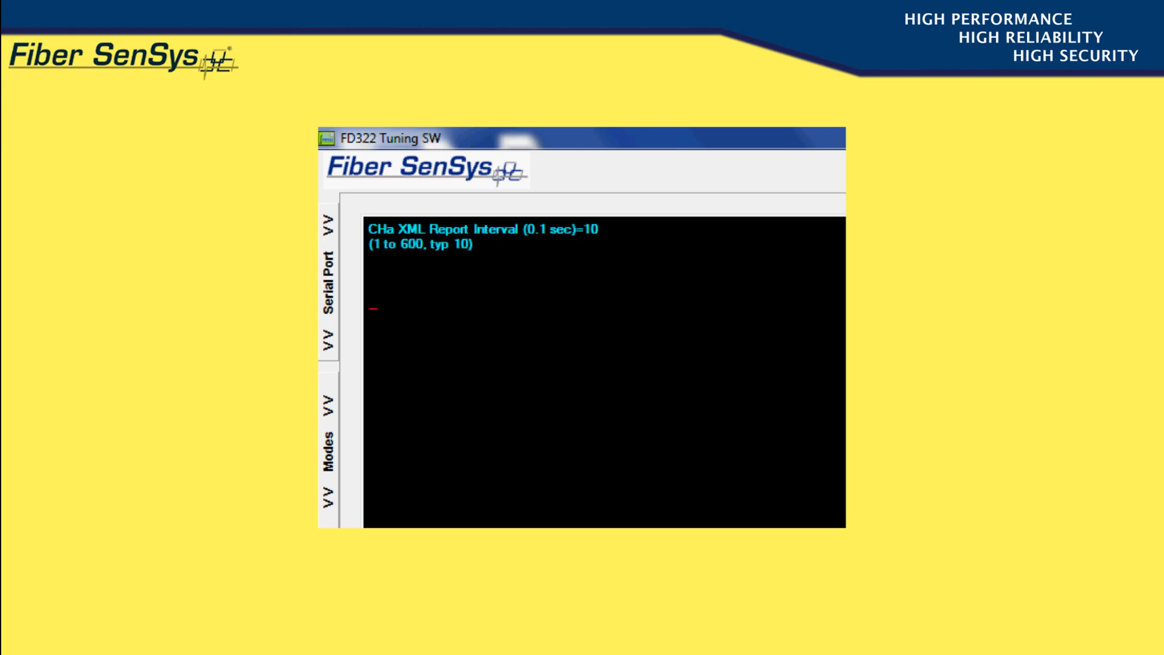
pyautogui.write('5')
pyautogui.press('Return')
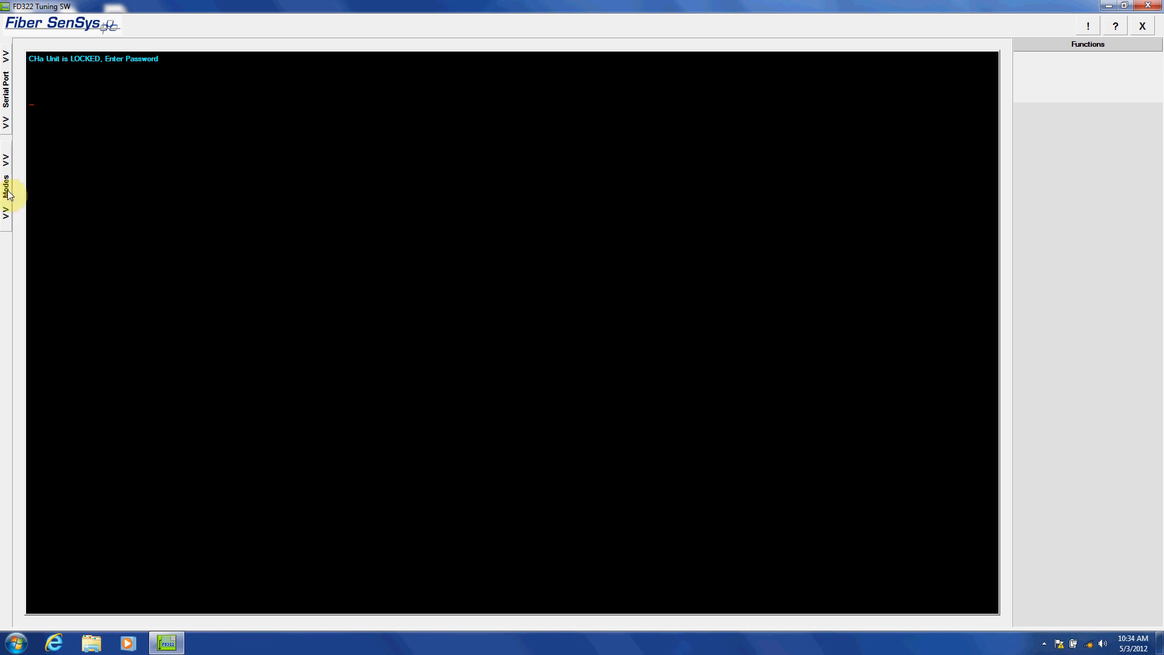
# Open the APU Parameter Editor mode and set the Climb processor's Enabled option to No
pyautogui.click(6, 188)
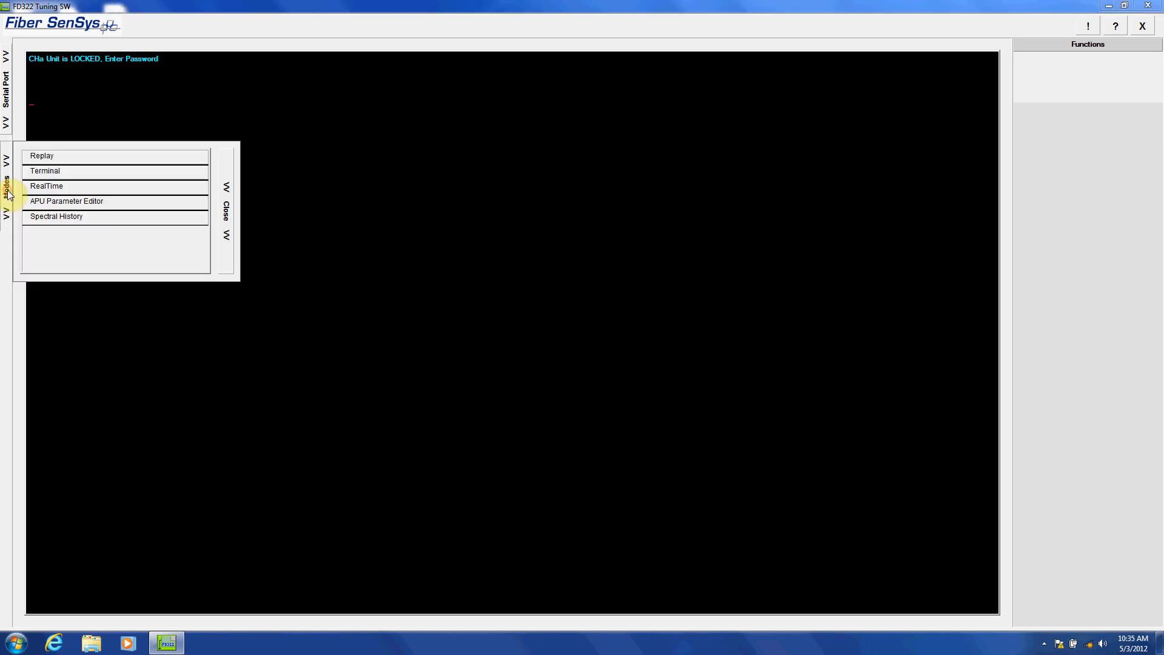
pyautogui.click(67, 204)
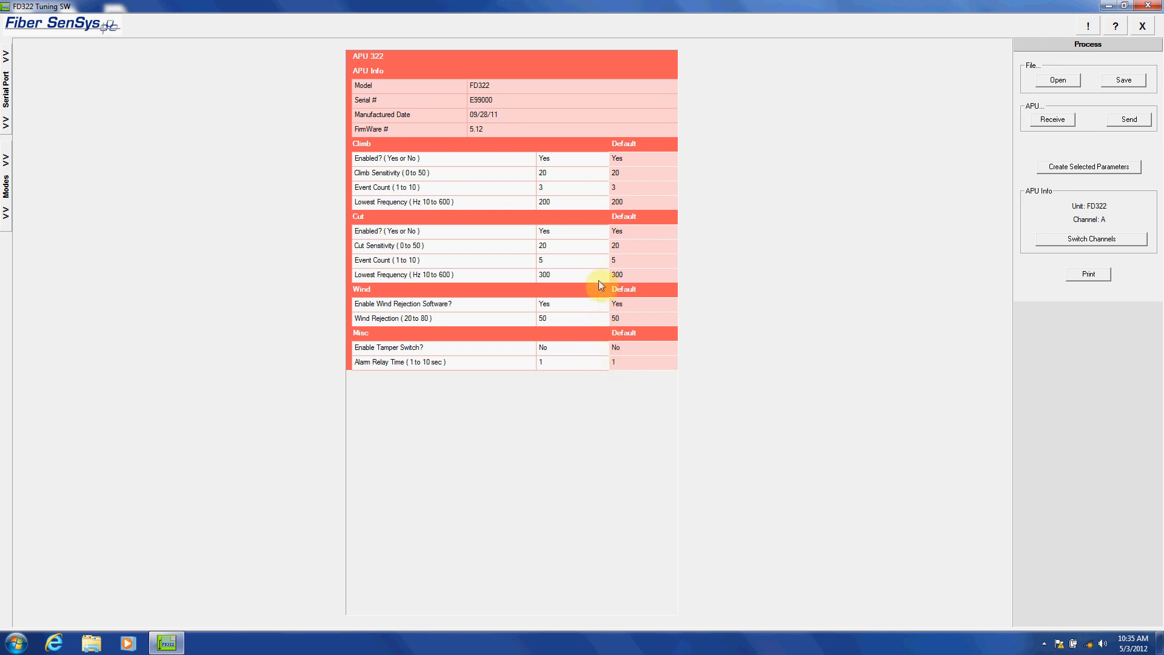
pyautogui.click(547, 159)
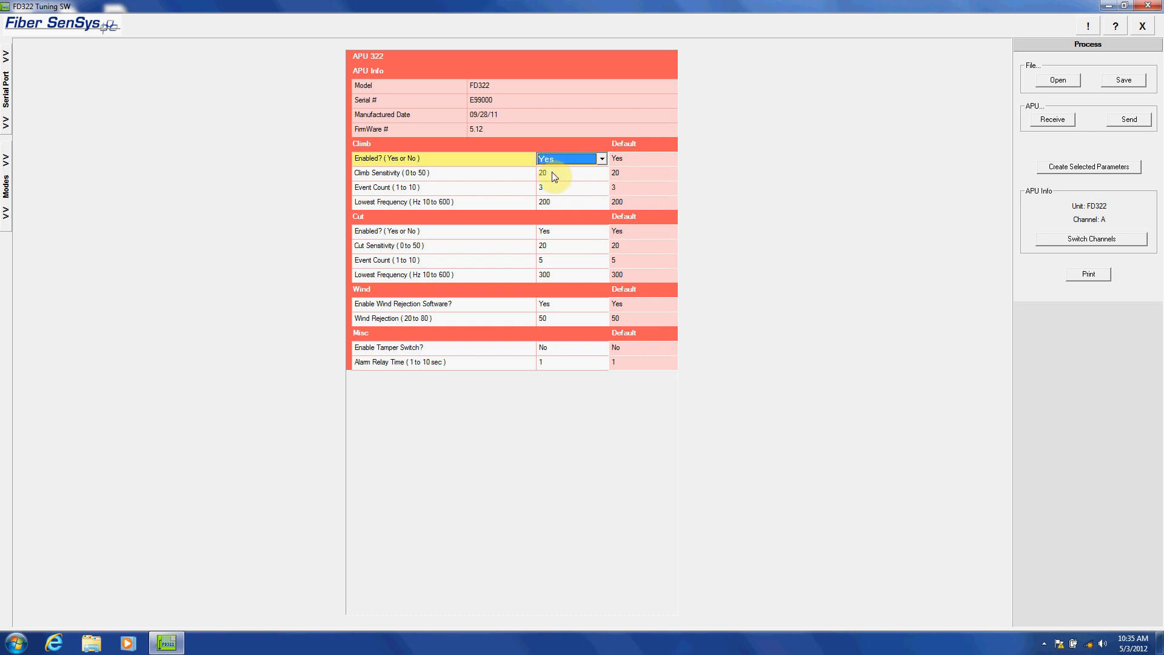
pyautogui.click(602, 159)
pyautogui.click(552, 171)
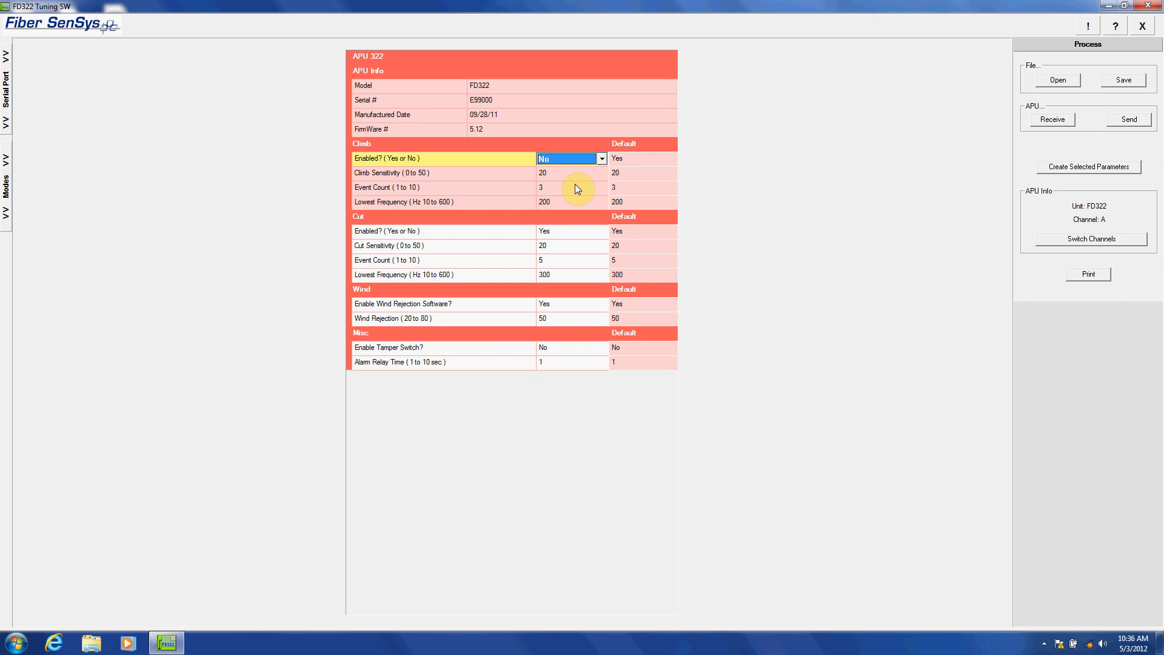
# Set the Cut Sensitivity to 25
pyautogui.click(543, 247)
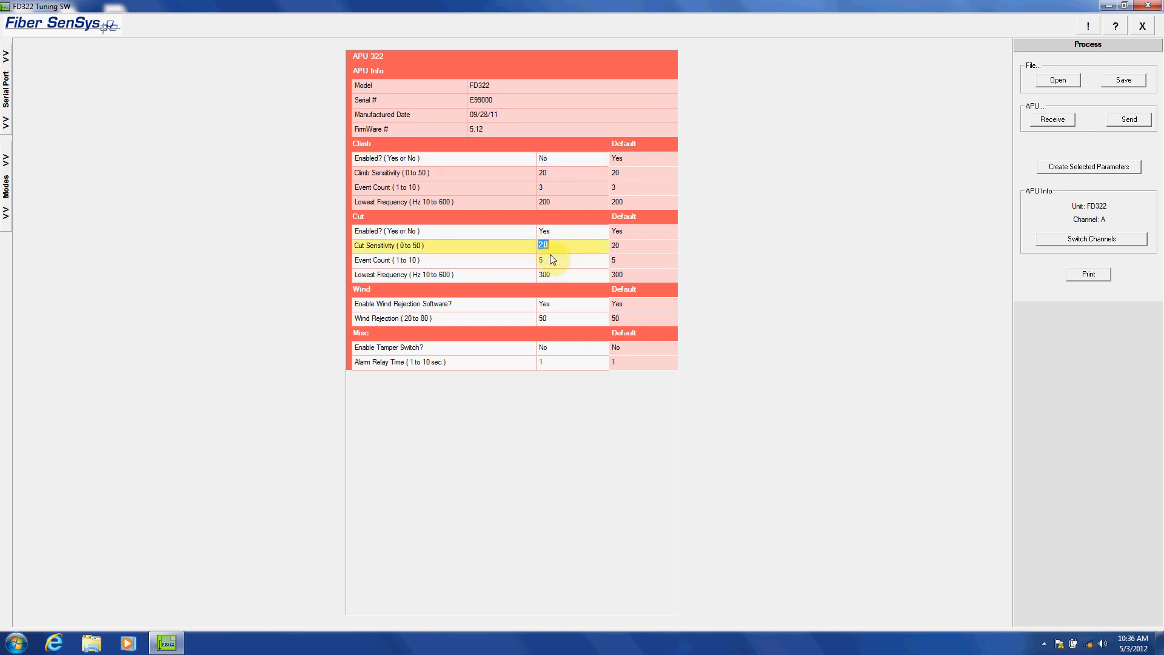
pyautogui.write('25')
pyautogui.click(558, 257)
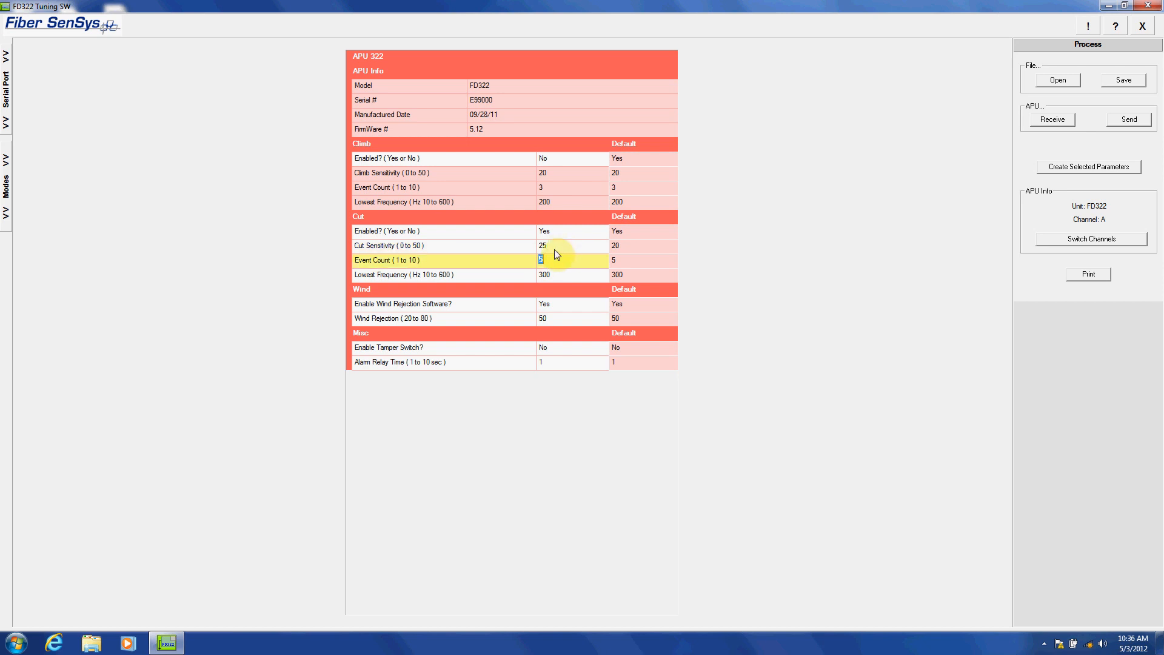
# Try to set the Cut Sensitivity to 51
pyautogui.click(556, 246)
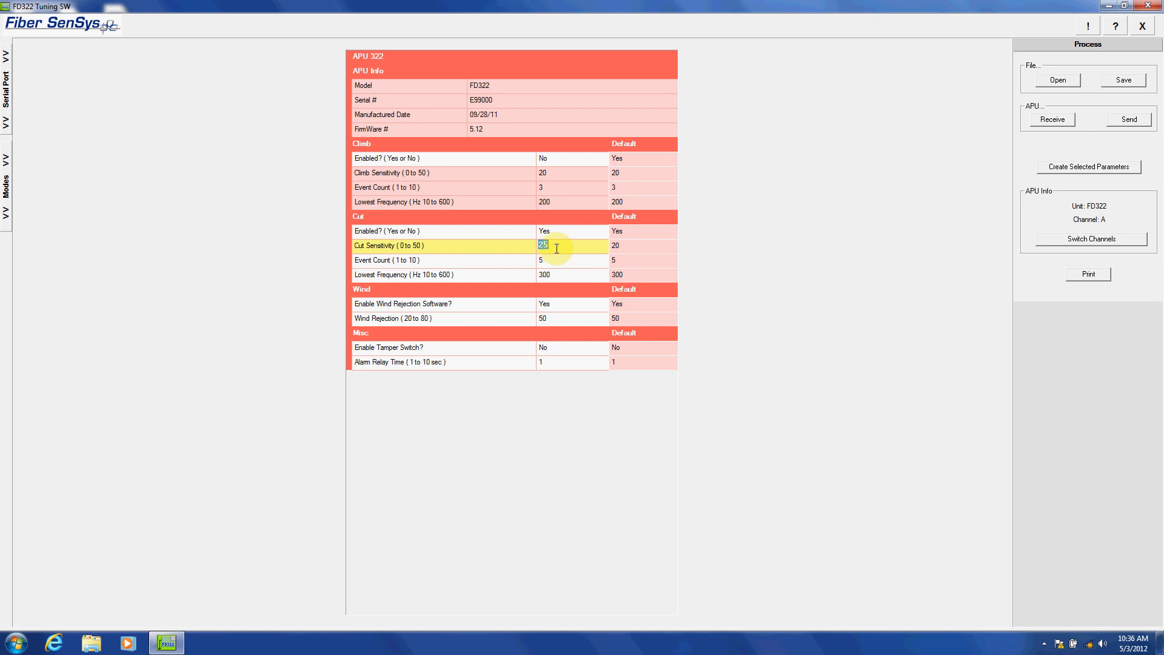
pyautogui.write('51')
pyautogui.press('Return')
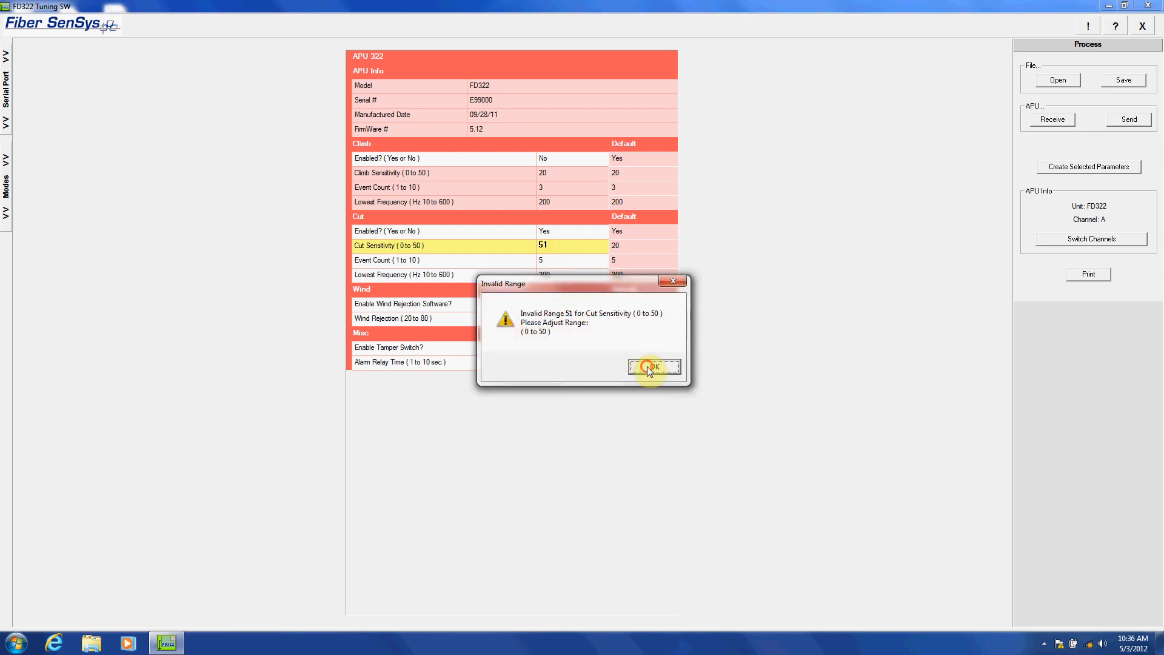
pyautogui.click(646, 366)
# Set the Cut Sensitivity to 50 and send the parameters to the APU
pyautogui.click(580, 246)
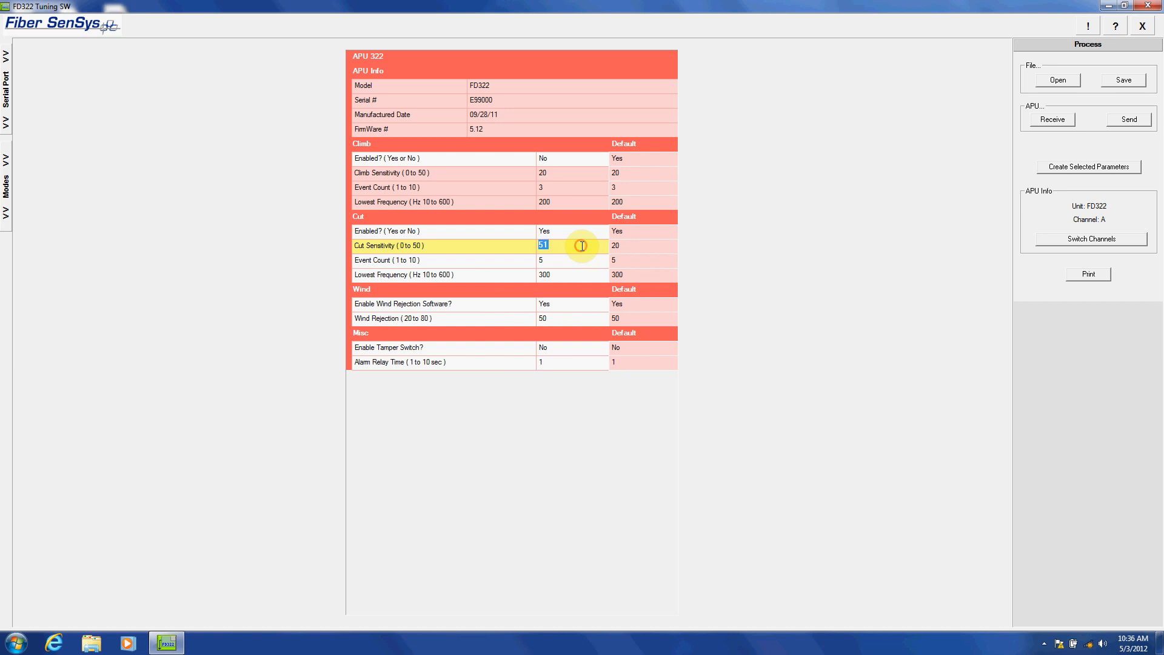
pyautogui.write('50')
pyautogui.press('Return')
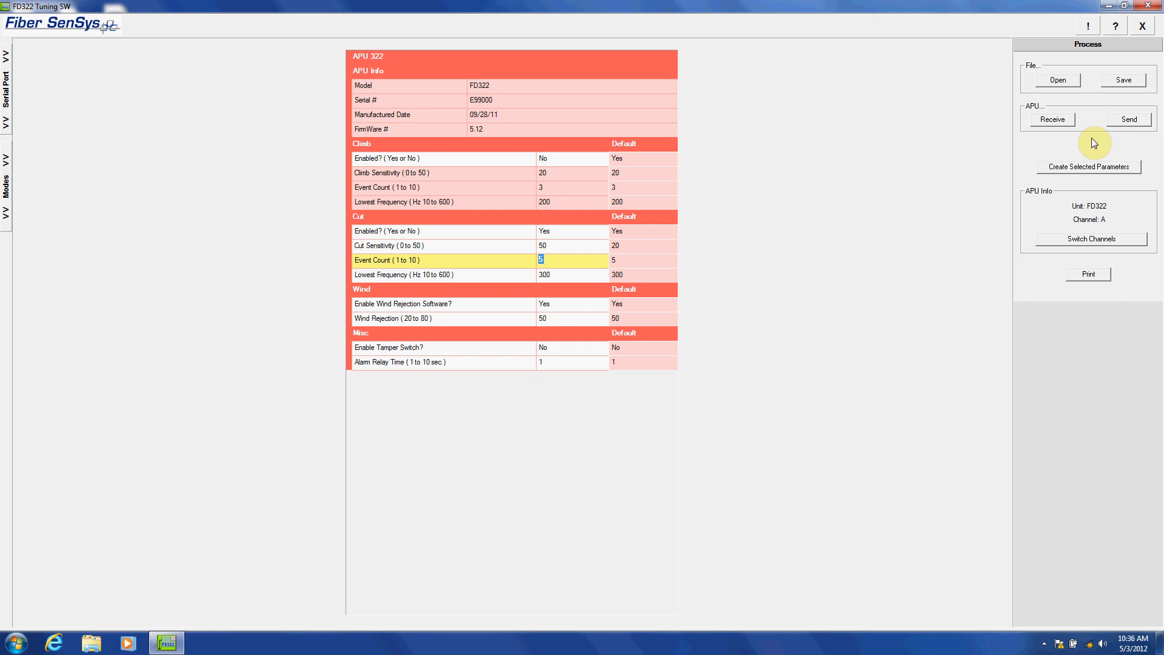
pyautogui.click(1132, 119)
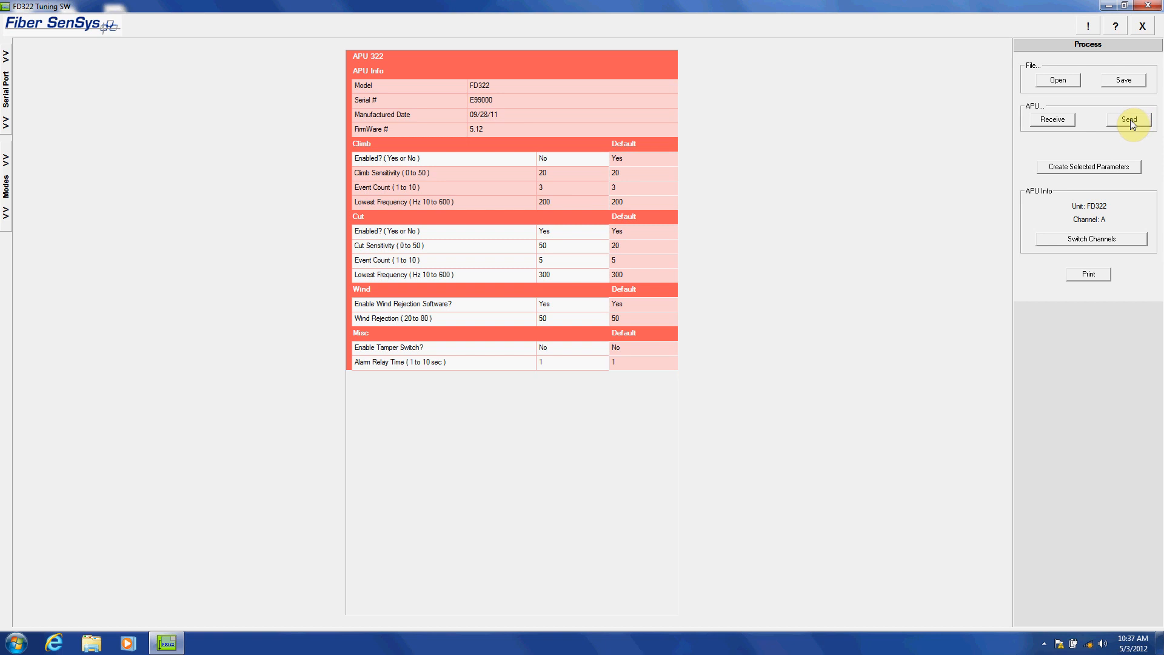
# Save the parameters as a file named Test in the APU Parameter Files folder on drive C
pyautogui.click(1124, 81)
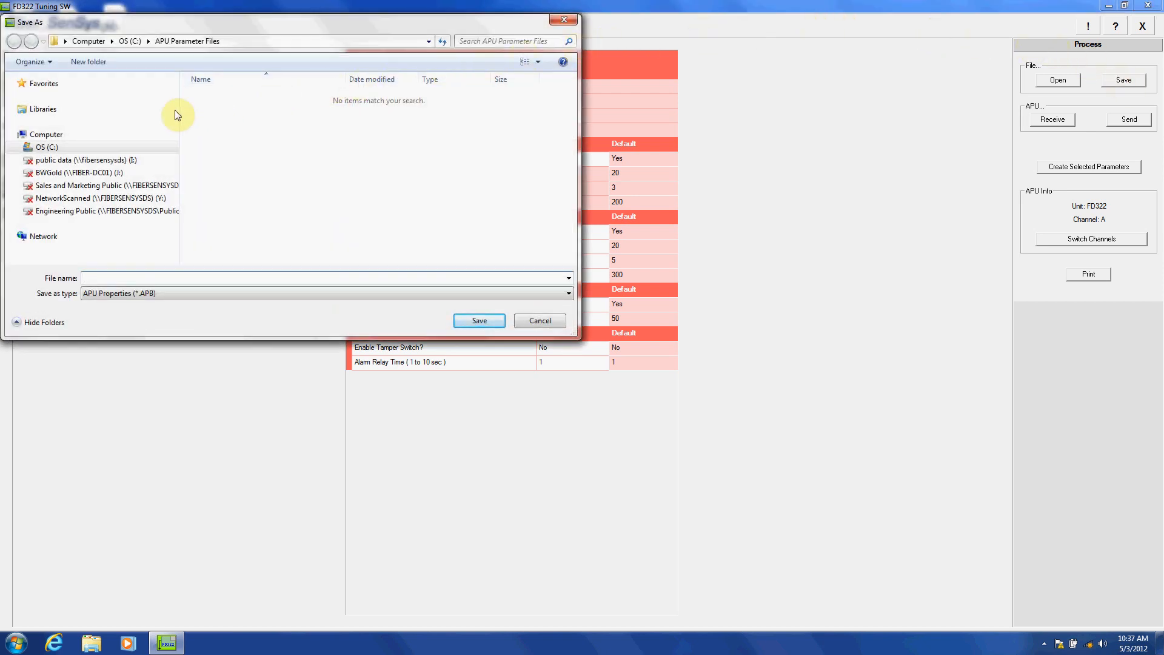
pyautogui.click(21, 149)
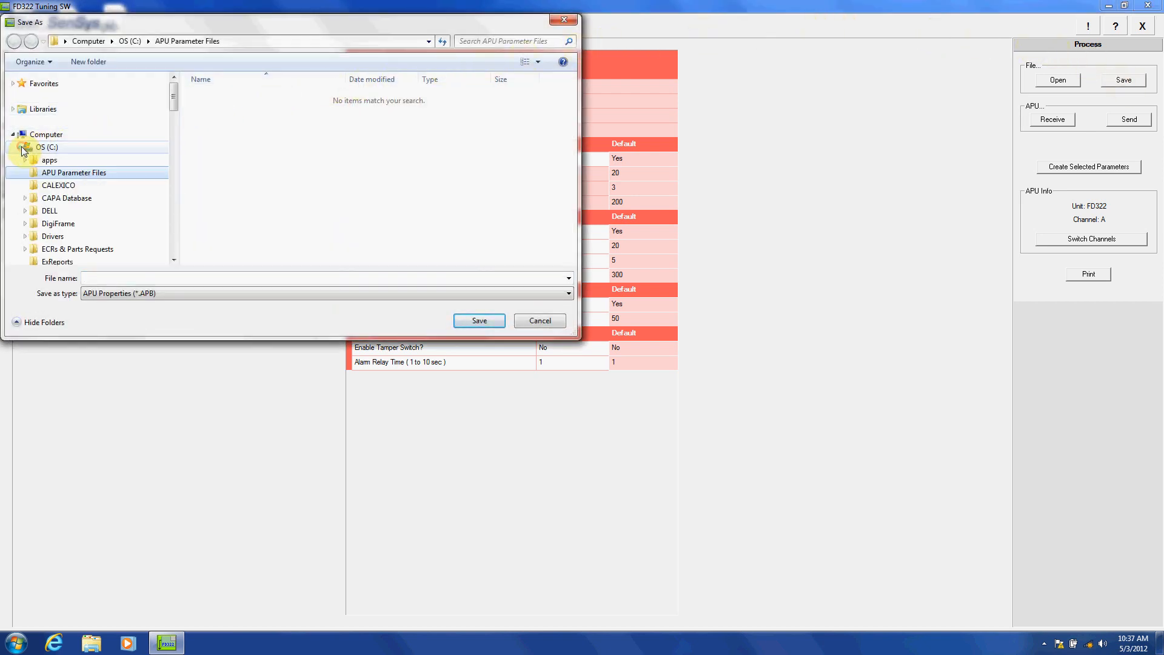
pyautogui.click(44, 174)
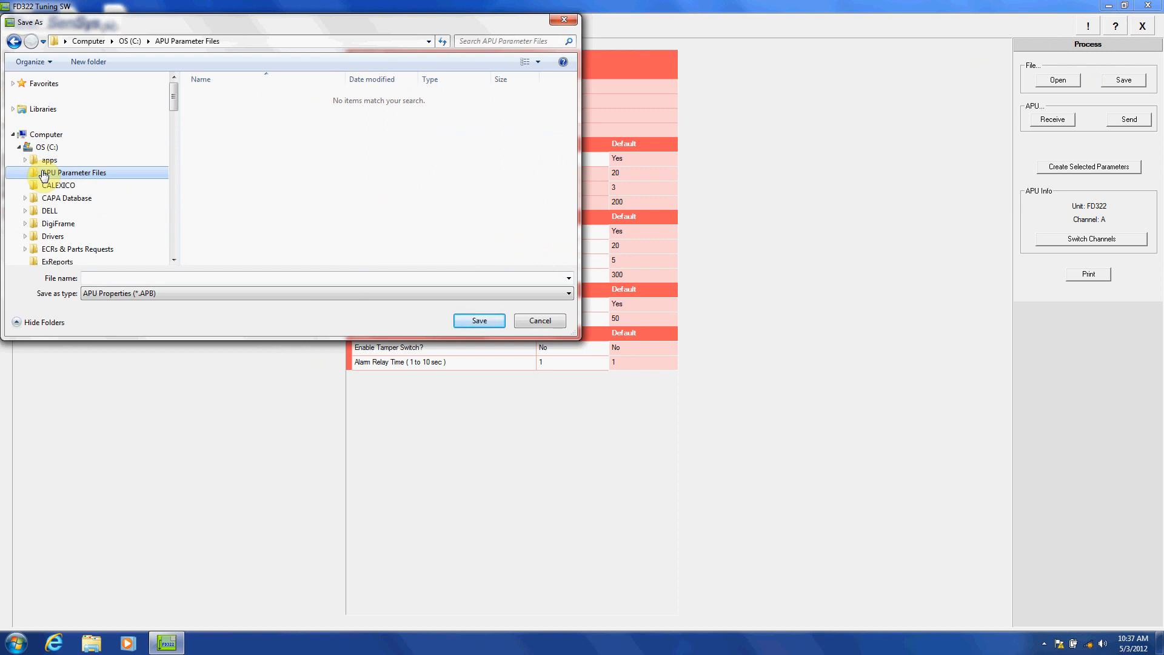
pyautogui.click(87, 278)
pyautogui.write('Test')
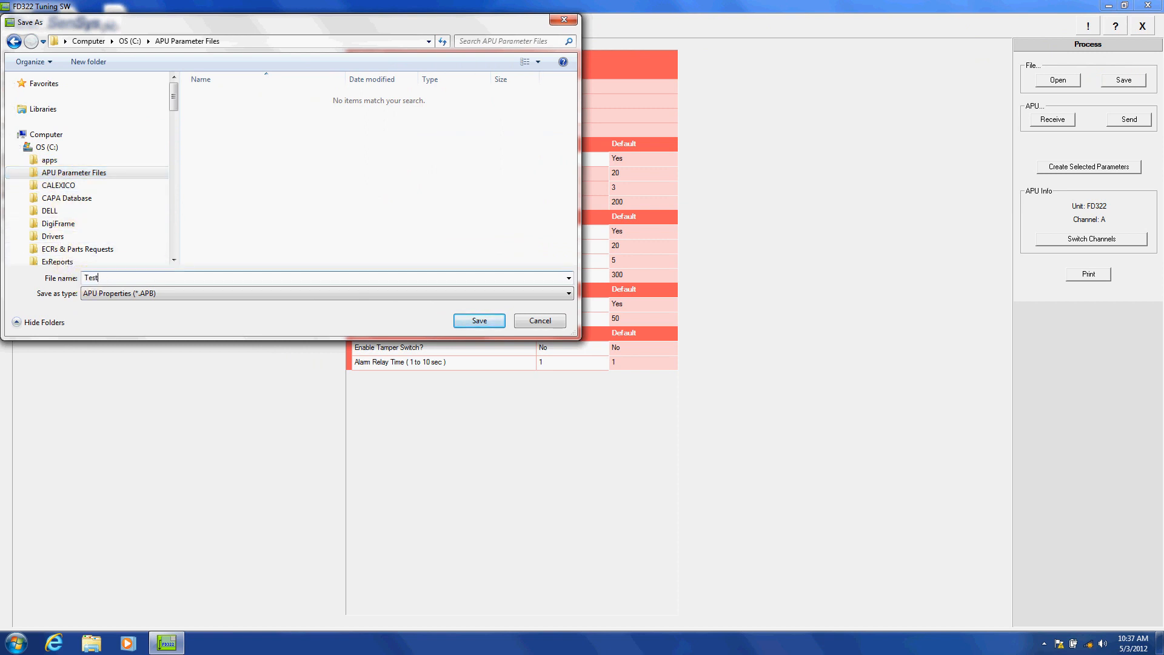
pyautogui.click(479, 320)
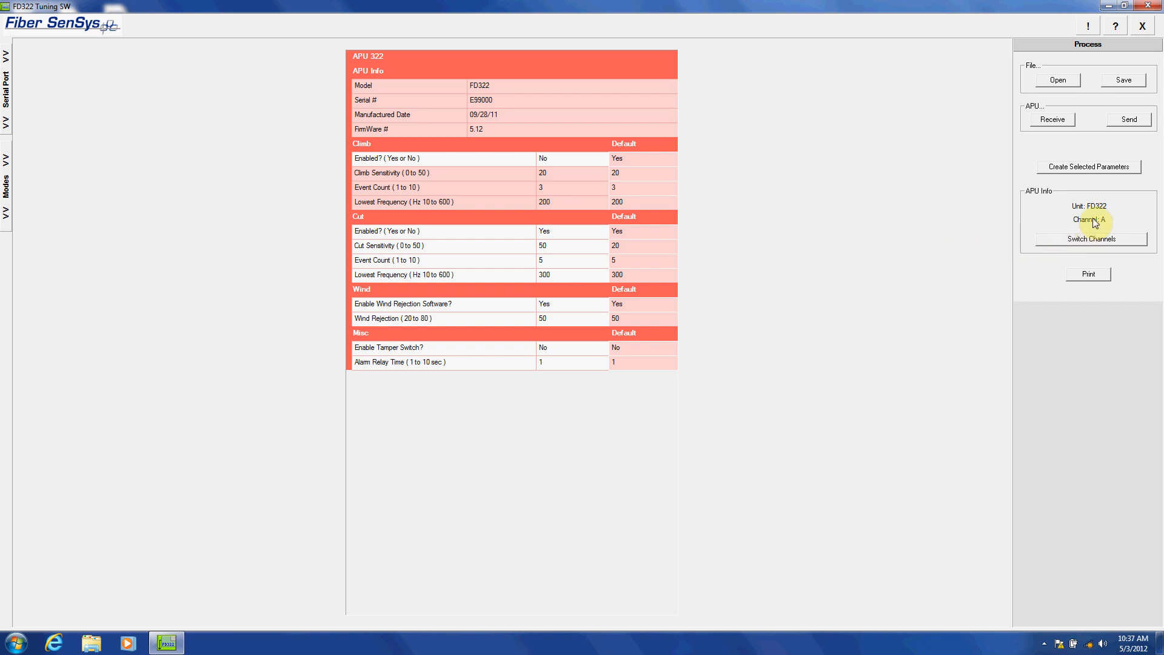
# Create a fresh set of selected parameters for the FD322 and switch to the other channel and back
pyautogui.click(1087, 170)
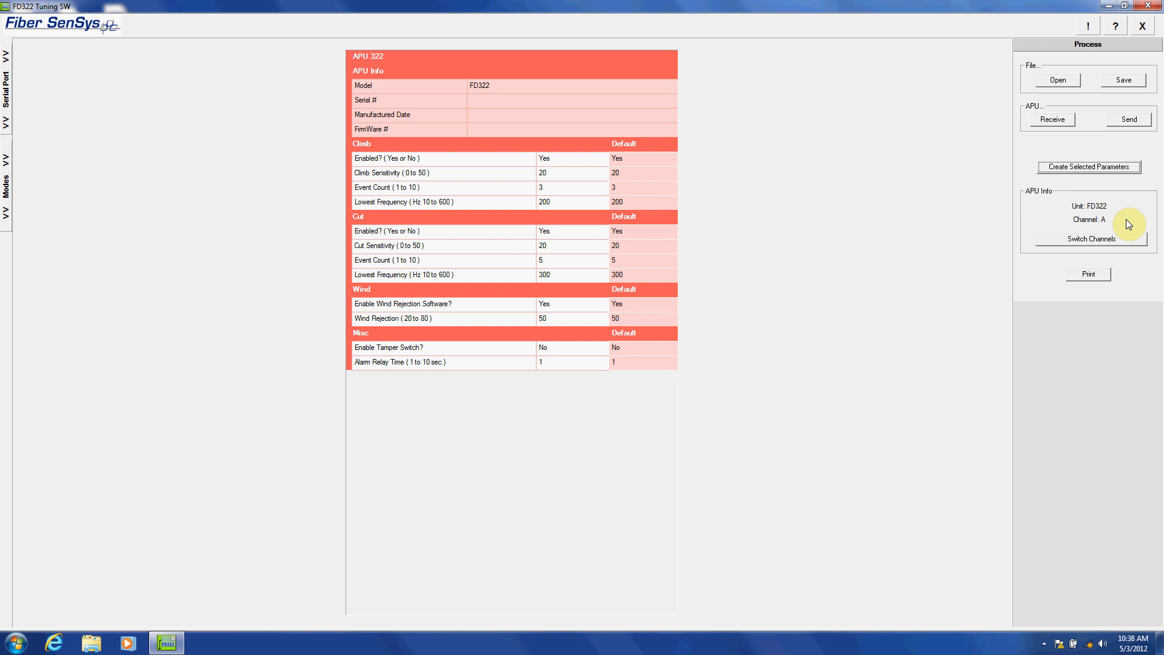
pyautogui.click(1094, 241)
pyautogui.click(1093, 242)
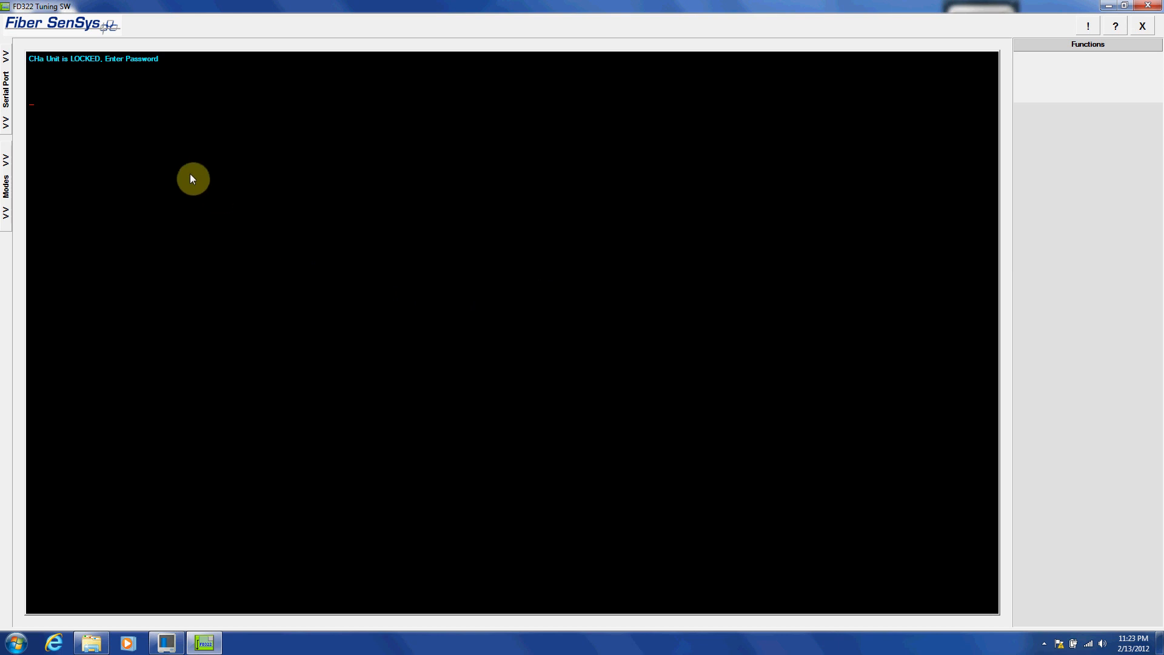
# Open RealTime mode and enable the Alarm1 and Alarm2 recording triggers
pyautogui.click(7, 191)
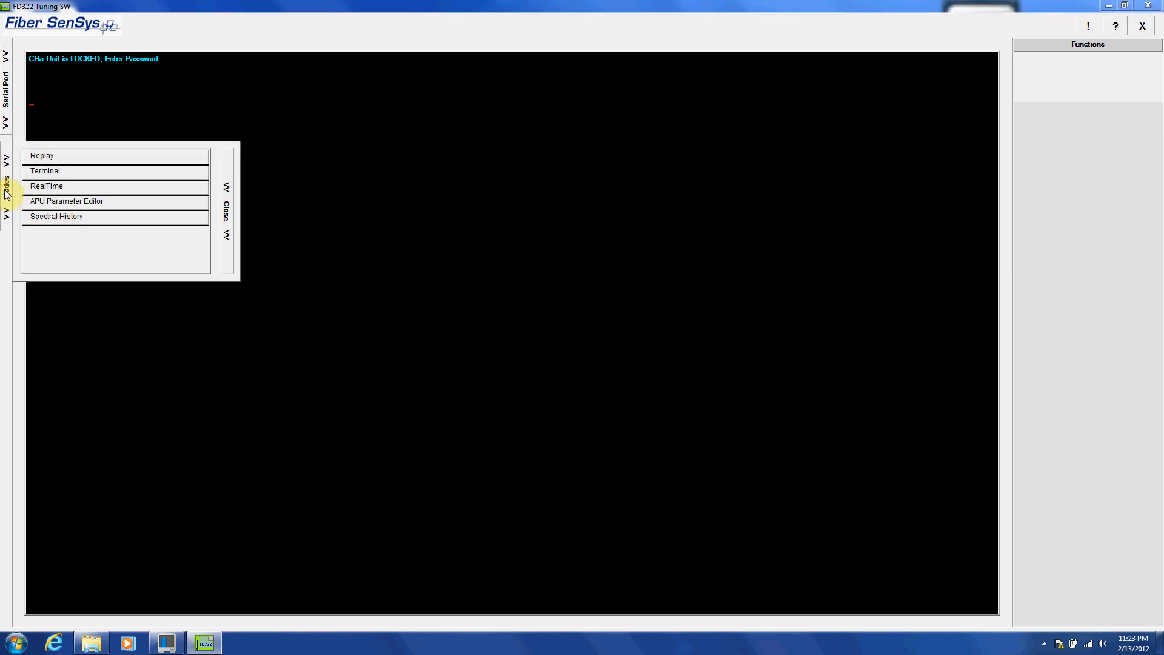
pyautogui.click(43, 186)
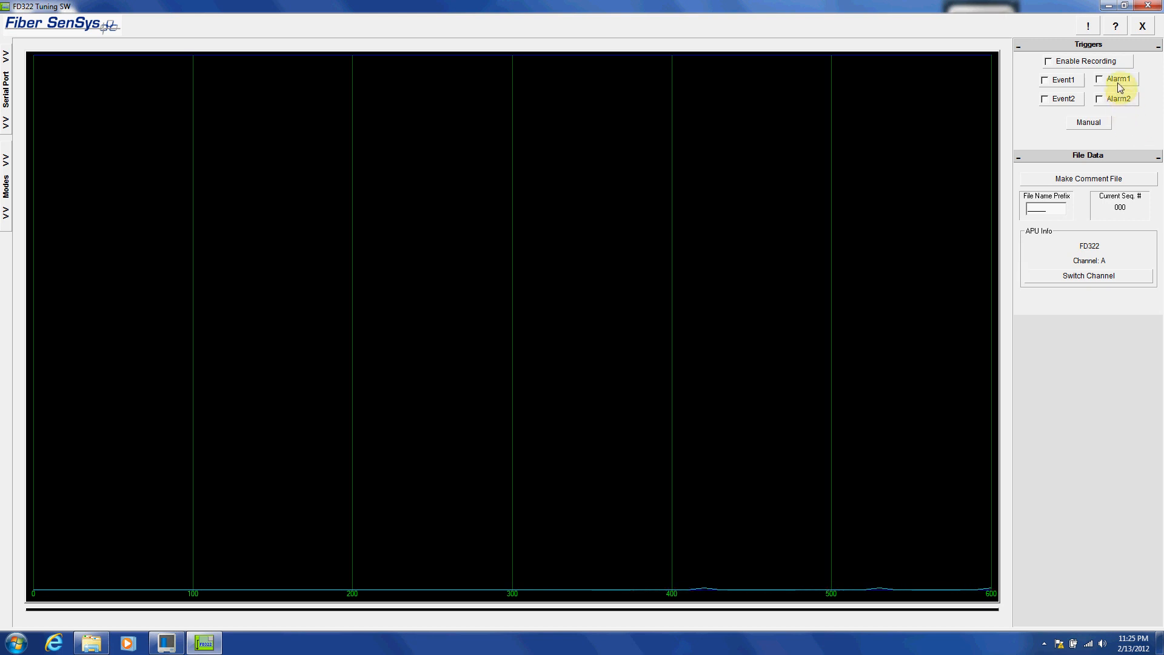
pyautogui.click(1099, 80)
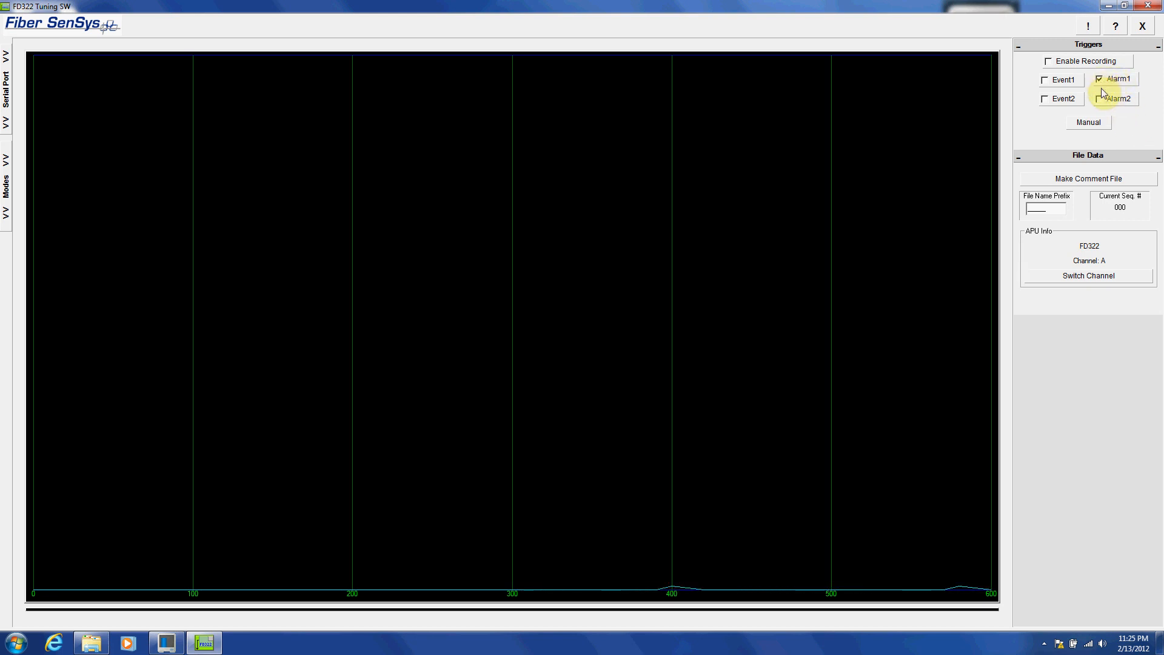
pyautogui.click(1099, 99)
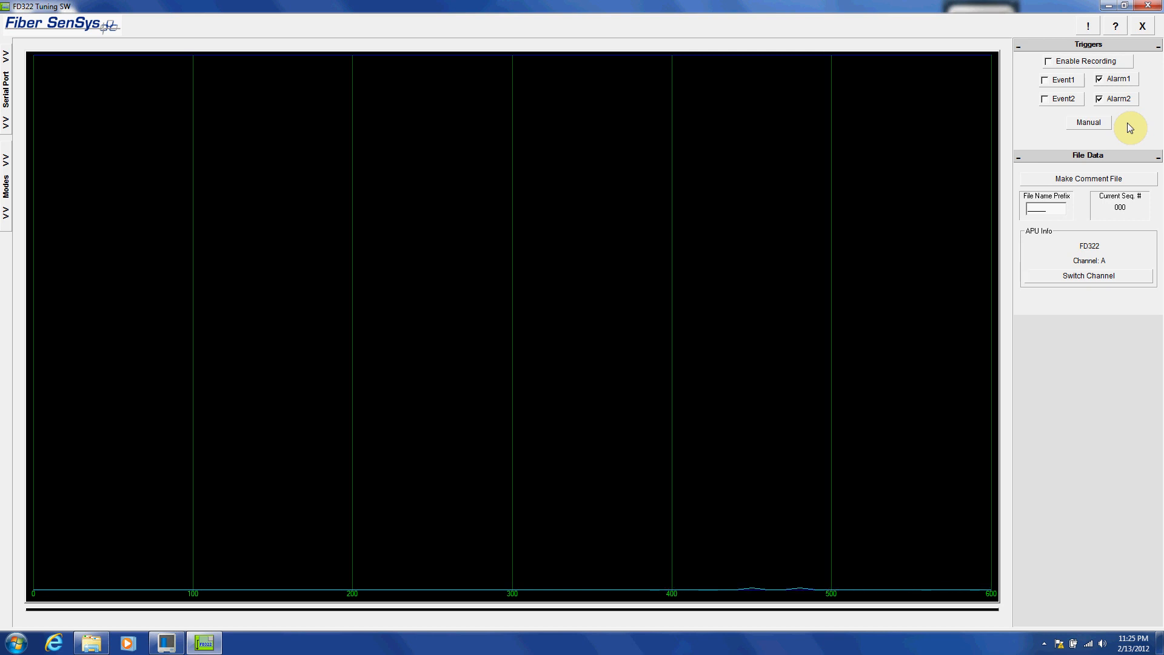
# Set the recording file name prefix to DEMO and enable recording
pyautogui.doubleClick(1049, 209)
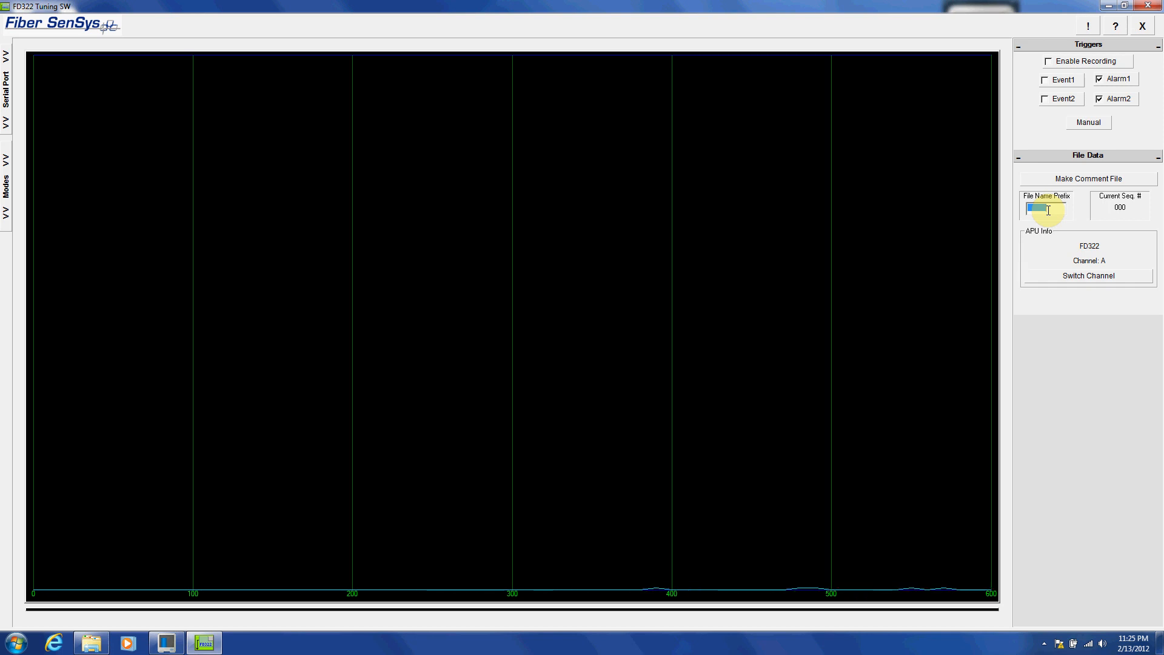
pyautogui.write('DEMO')
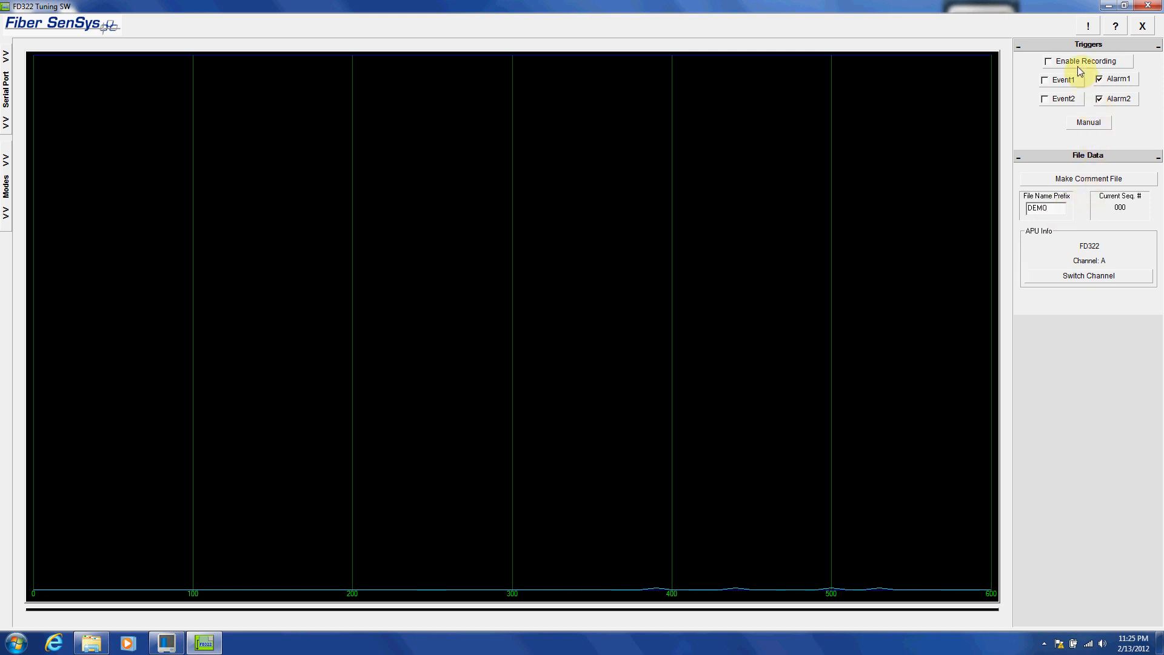
pyautogui.click(1048, 61)
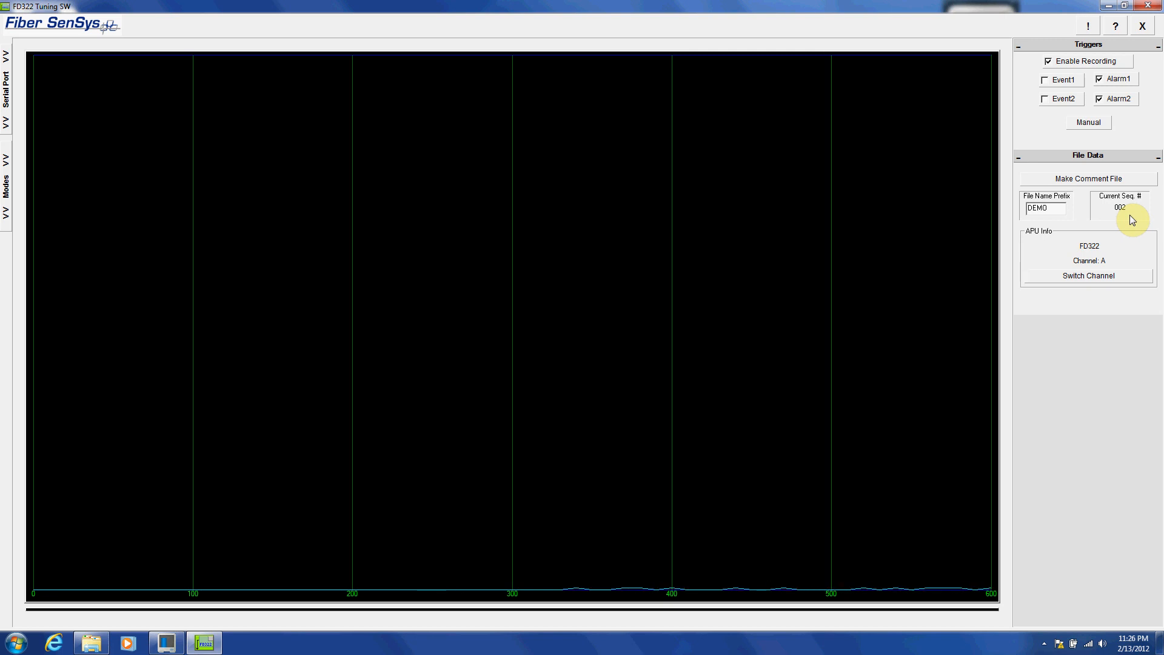
# Trigger a manual recording on channel A and switch to the other channel
pyautogui.click(1089, 125)
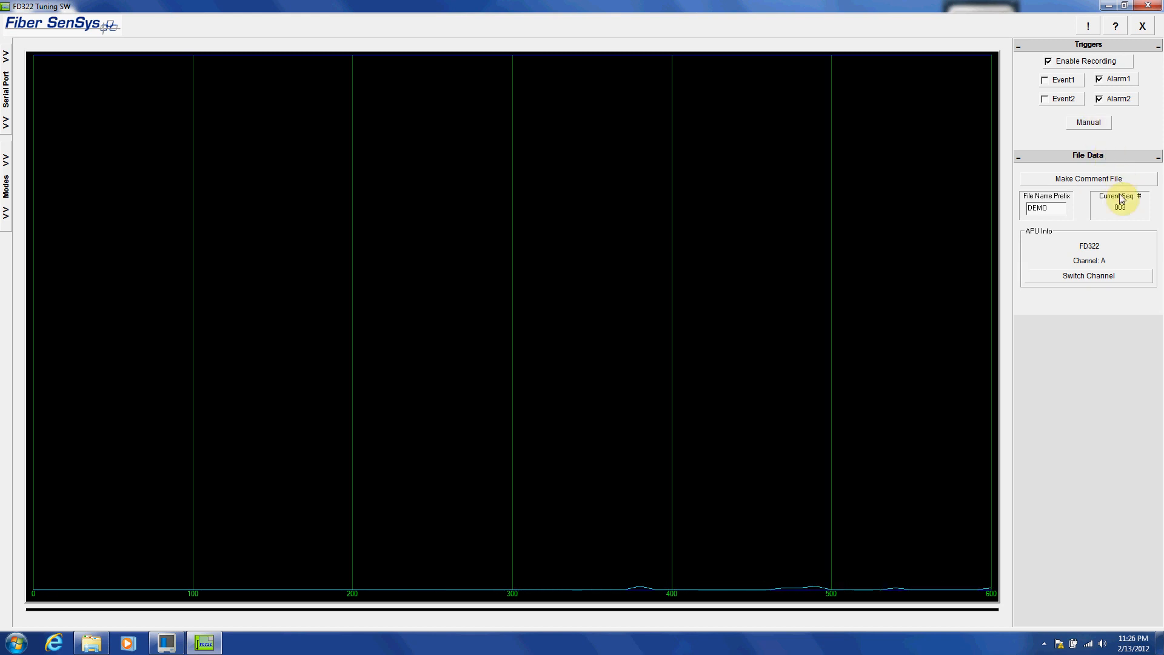
pyautogui.click(1121, 275)
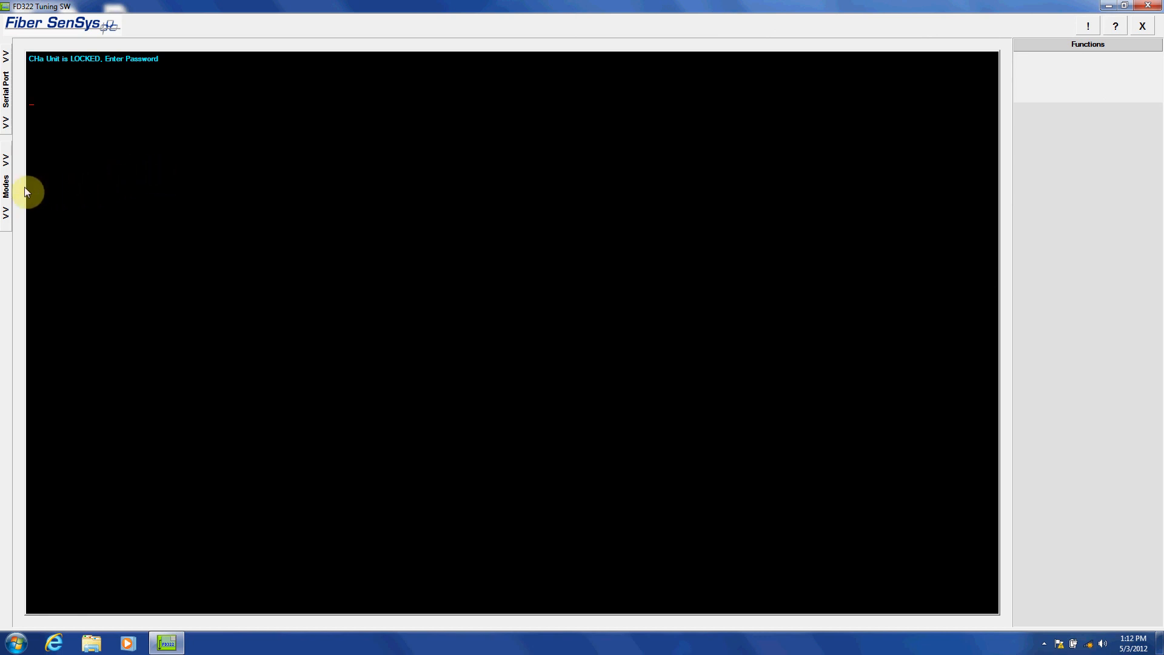
# Open Spectral History mode and load the history for channel A
pyautogui.click(7, 187)
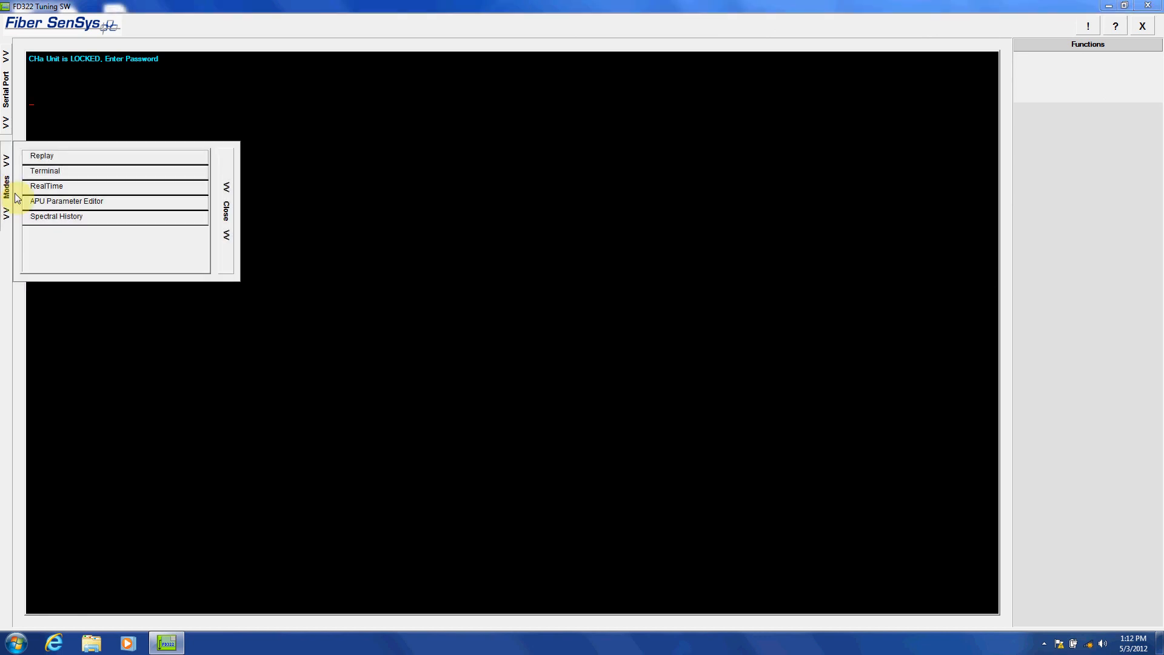
pyautogui.click(60, 217)
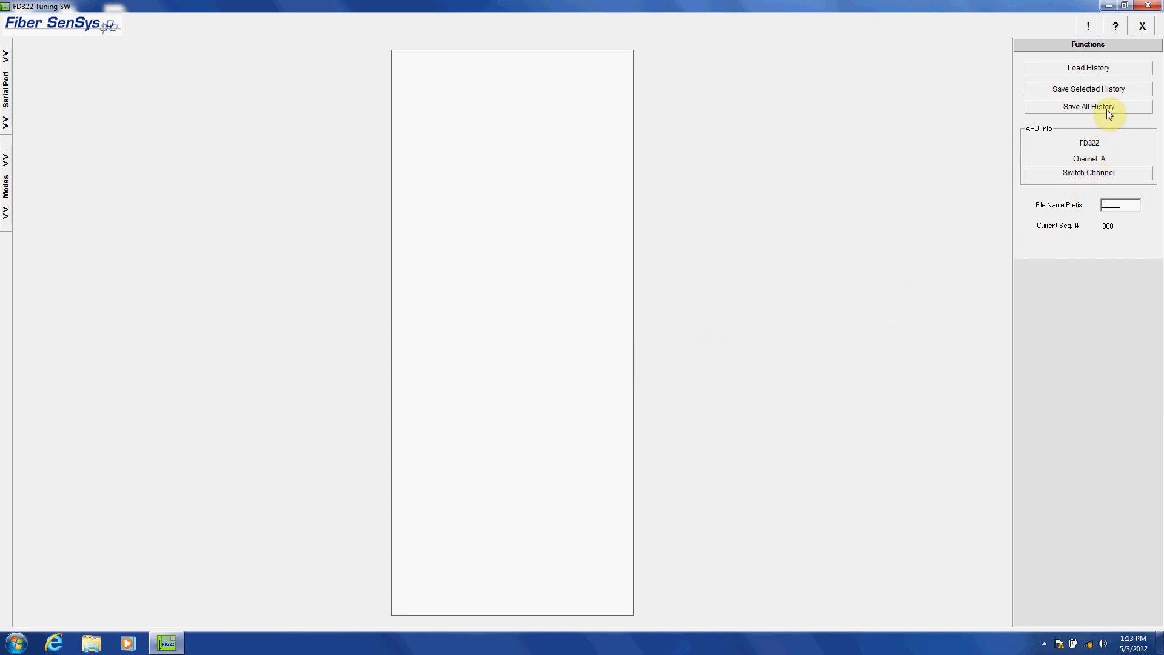
pyautogui.click(1087, 72)
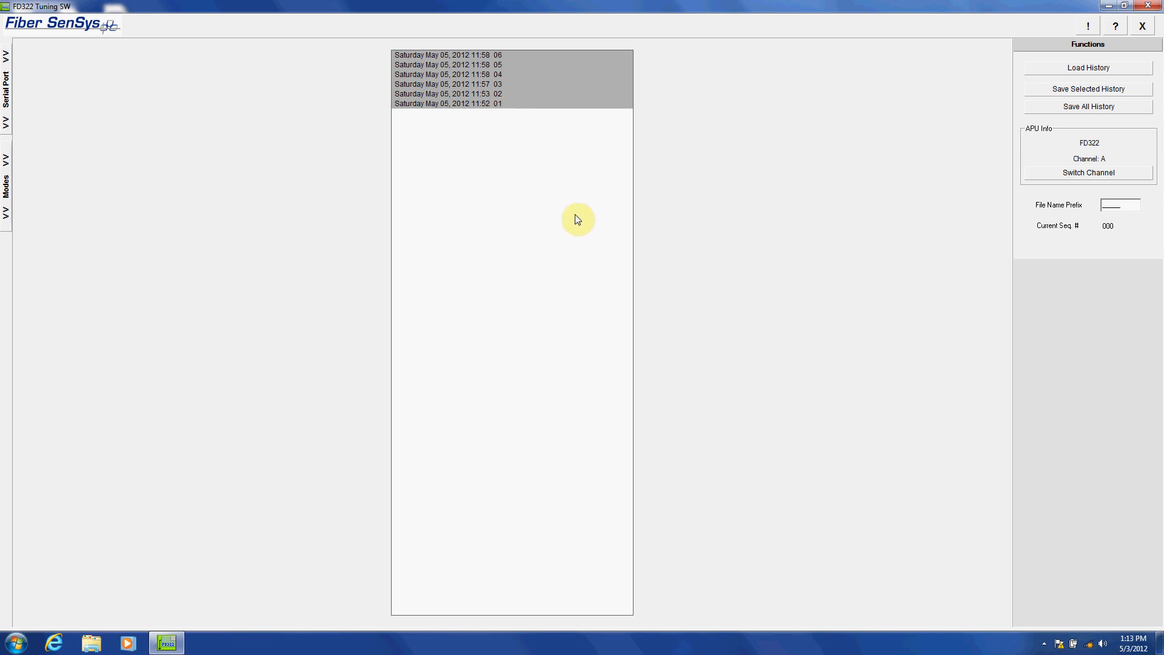
# Set the file name prefix to TEST1 and save only history record 03, dated May 05, 2012 11:57
pyautogui.doubleClick(1122, 205)
pyautogui.write('TEST1')
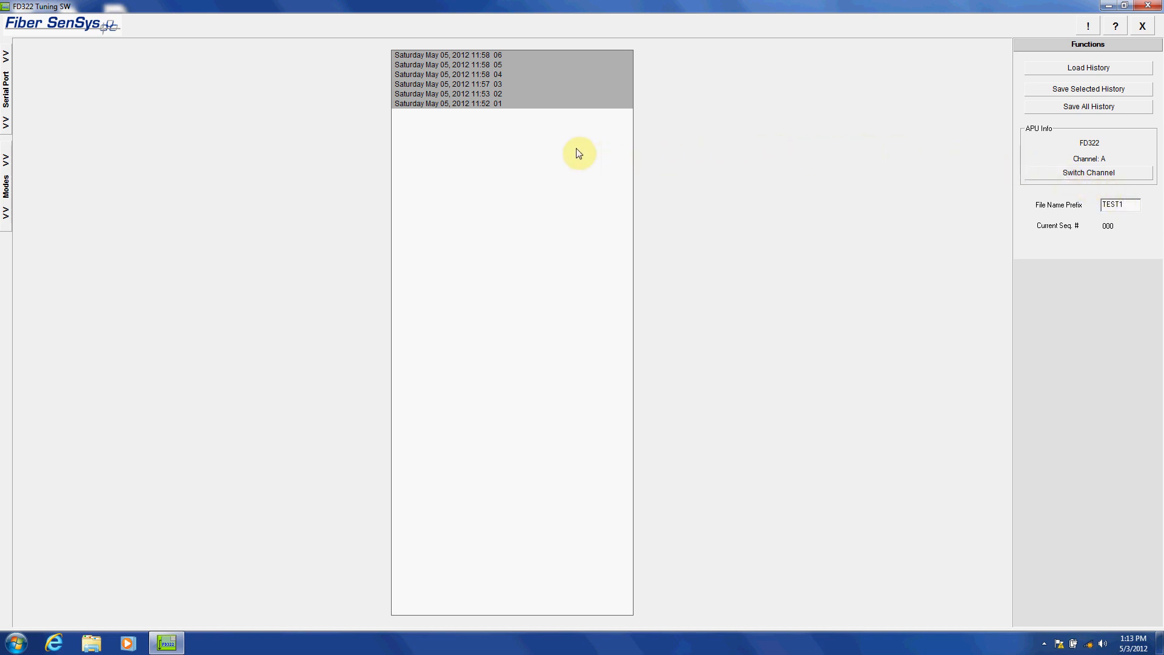
pyautogui.click(482, 85)
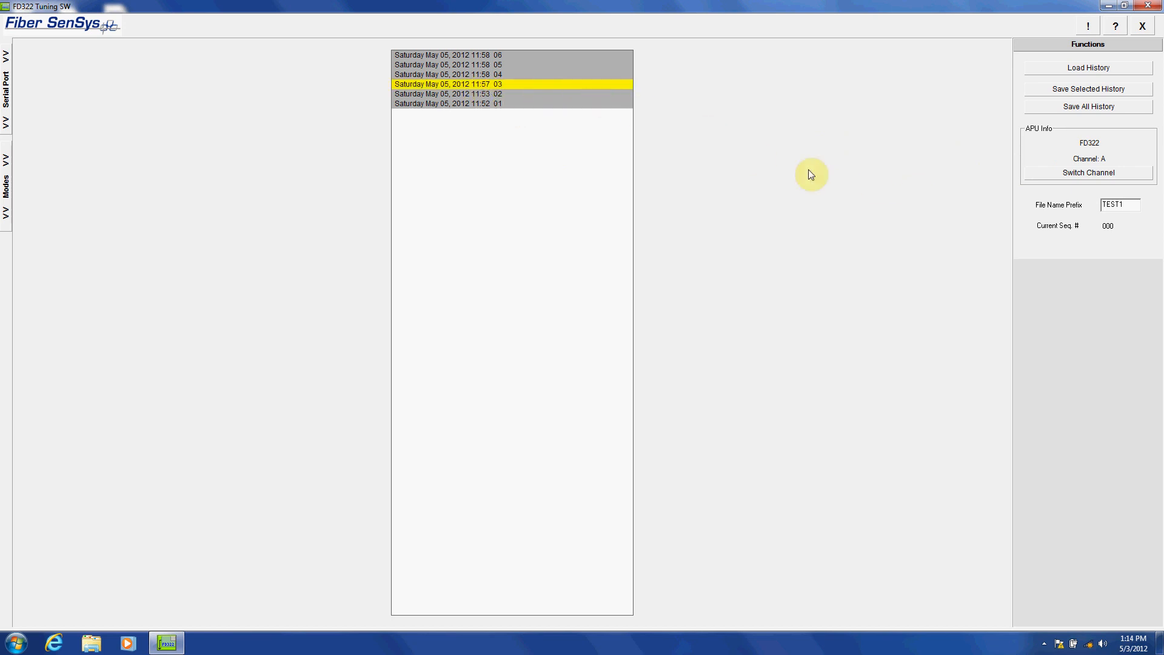
pyautogui.click(1097, 90)
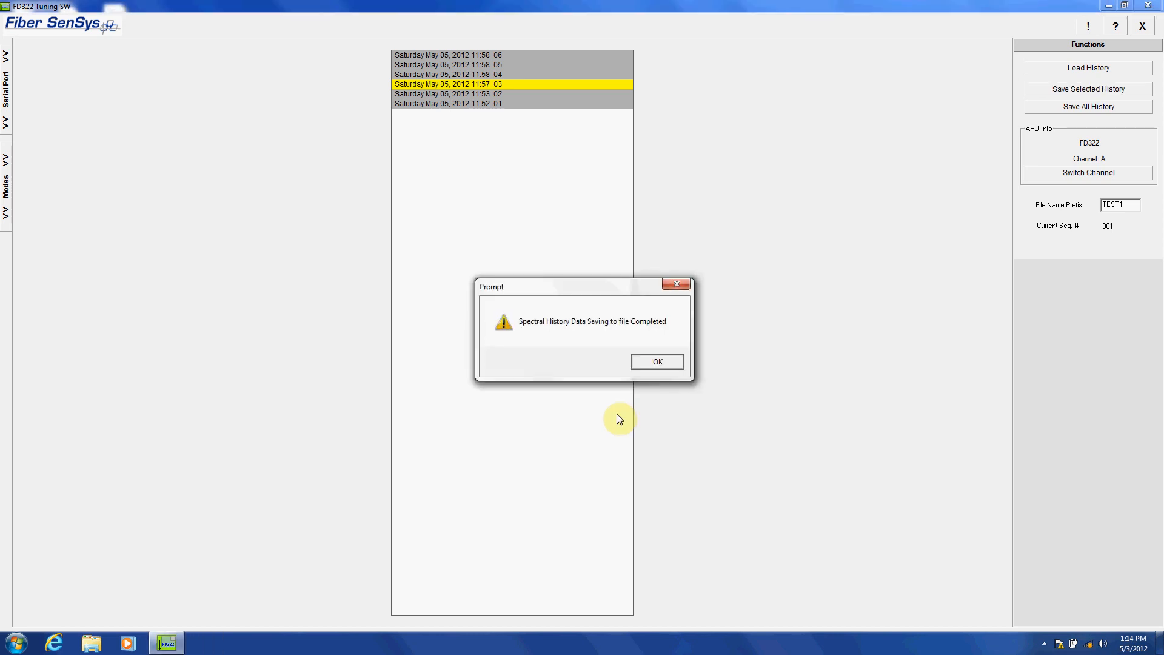
# Close the completed history save and switch Spectral History to the other channel
pyautogui.click(667, 363)
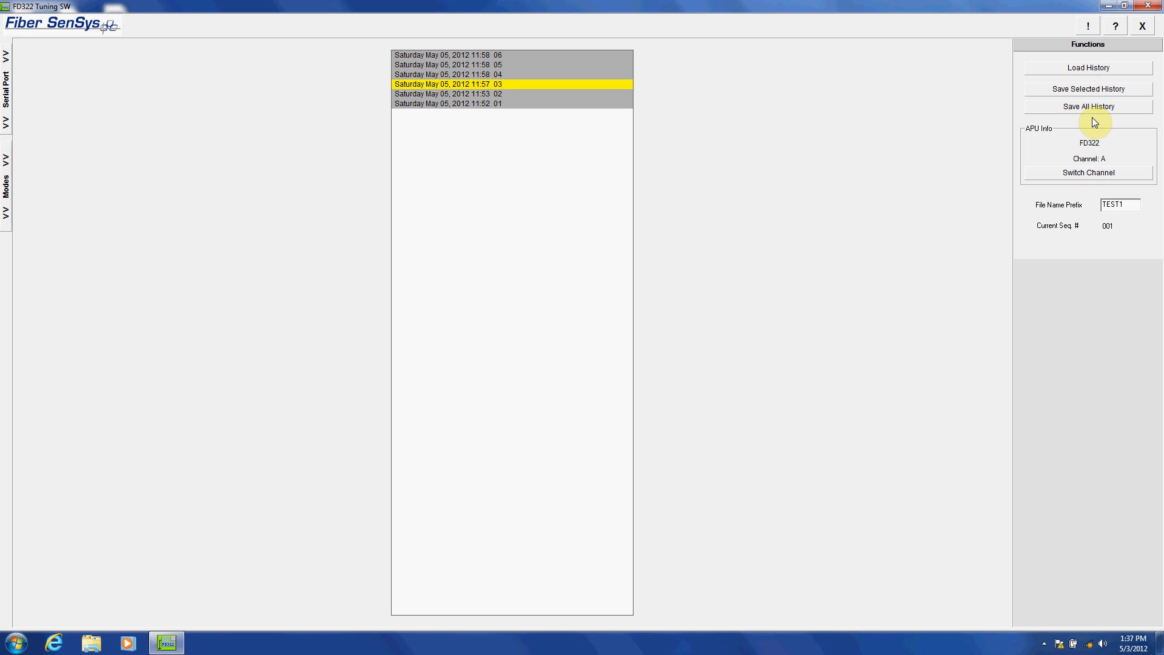
pyautogui.click(1118, 174)
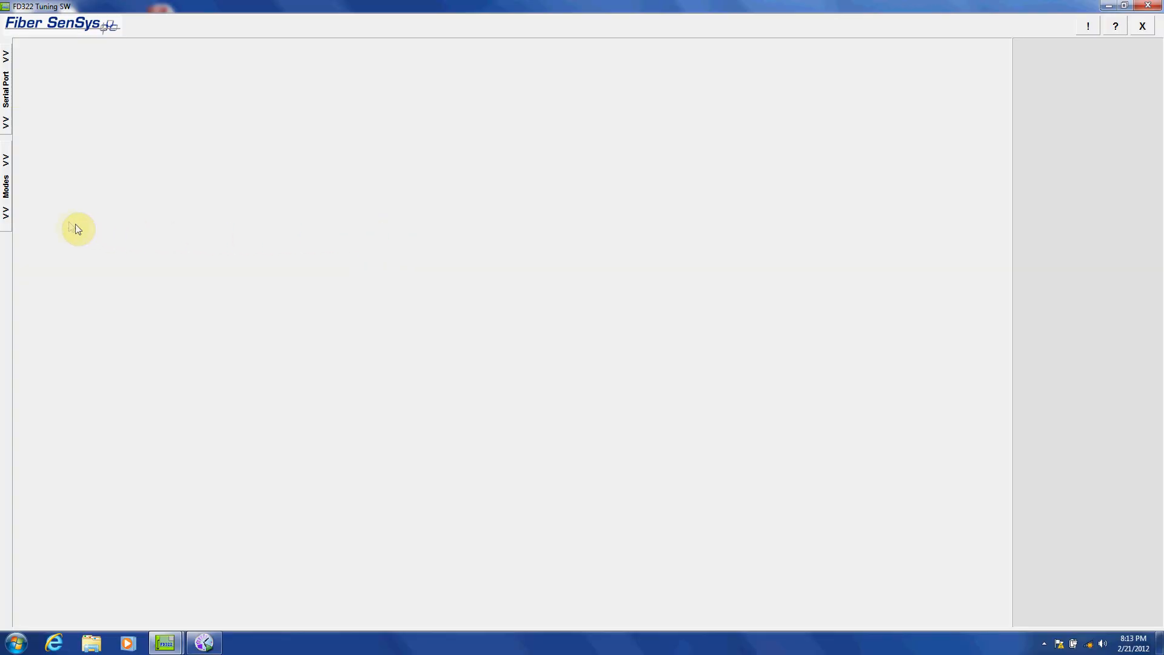
# Enter Replay mode and open the file selection for loading recorded spectra data
pyautogui.click(7, 187)
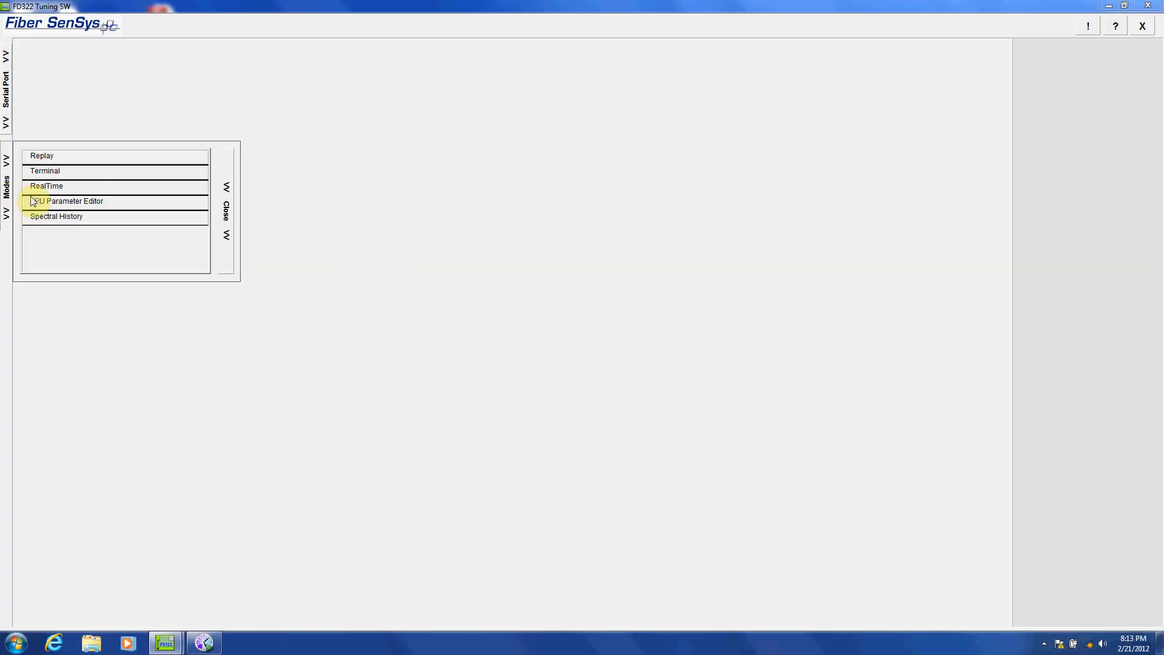
pyautogui.click(42, 156)
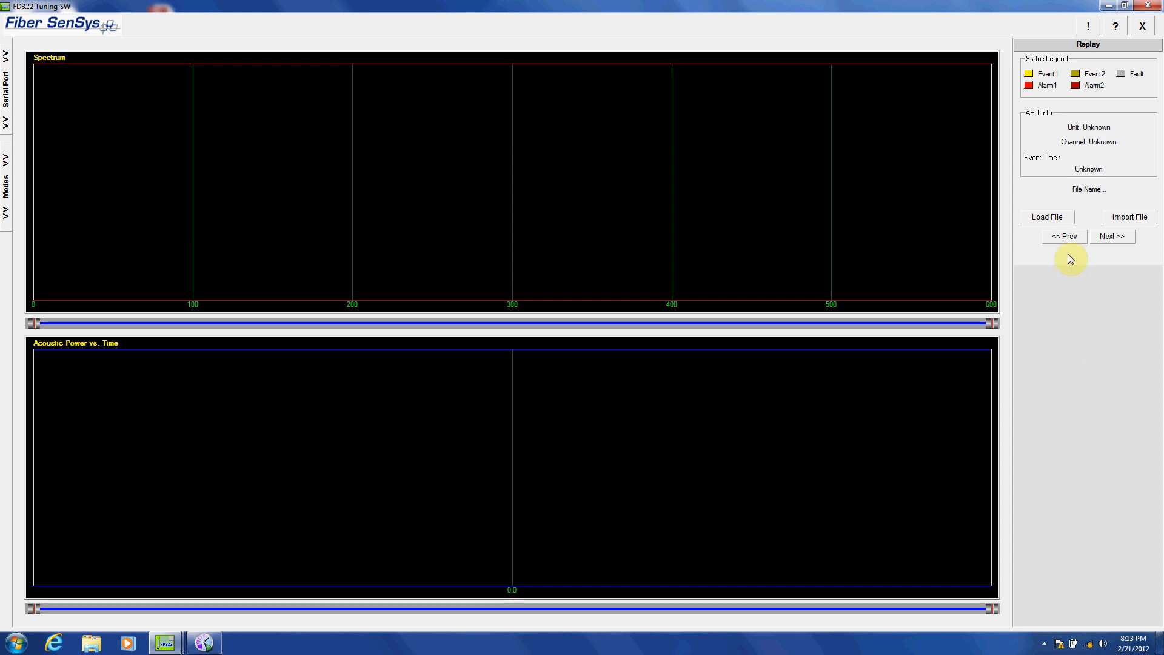
pyautogui.click(1055, 222)
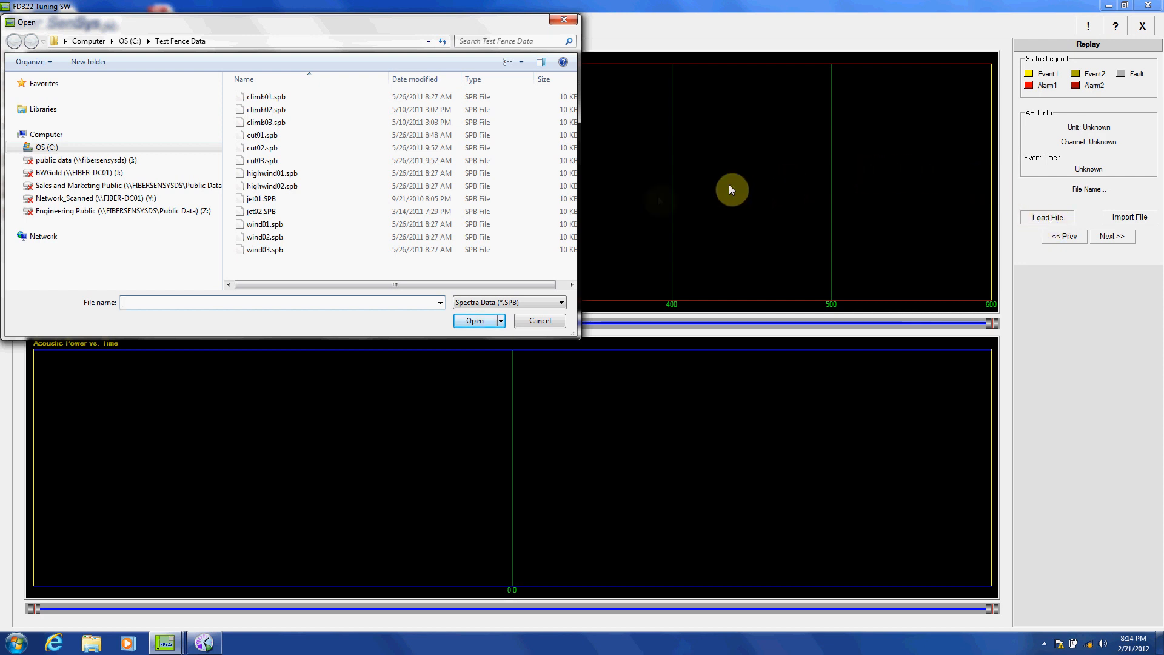
# Load DEMO_000.spb from the Program Files (x86) > Fiber Sensys > FD322 Tuning Software > Data folder on drive C
pyautogui.click(20, 147)
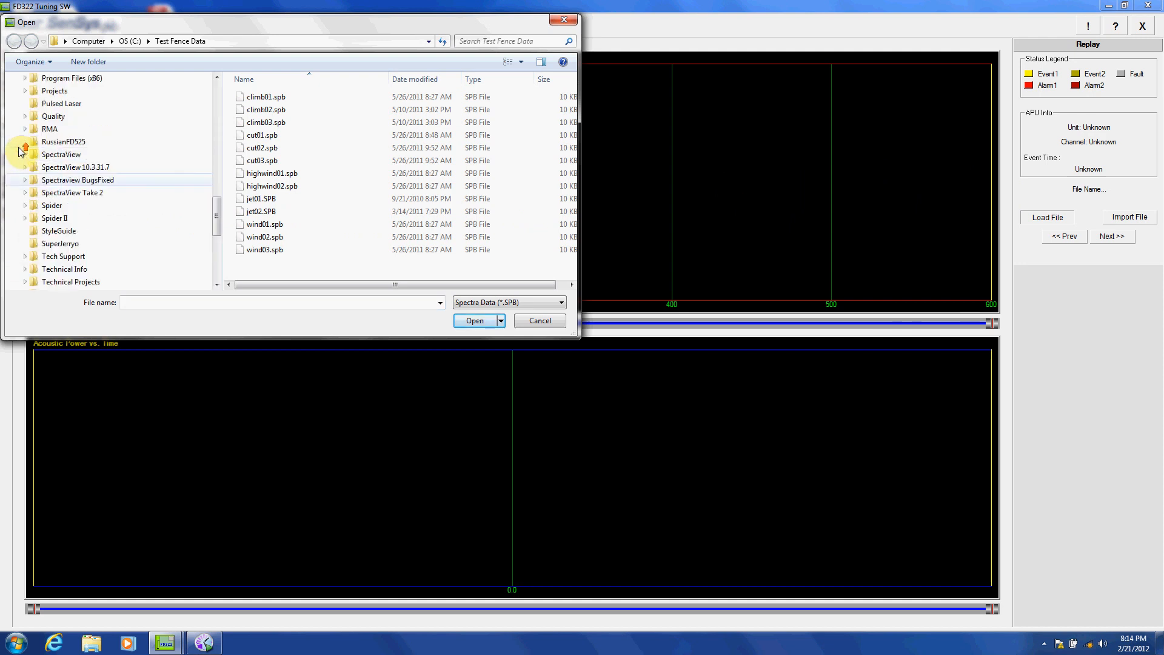
pyautogui.scroll(2, 25, 151)
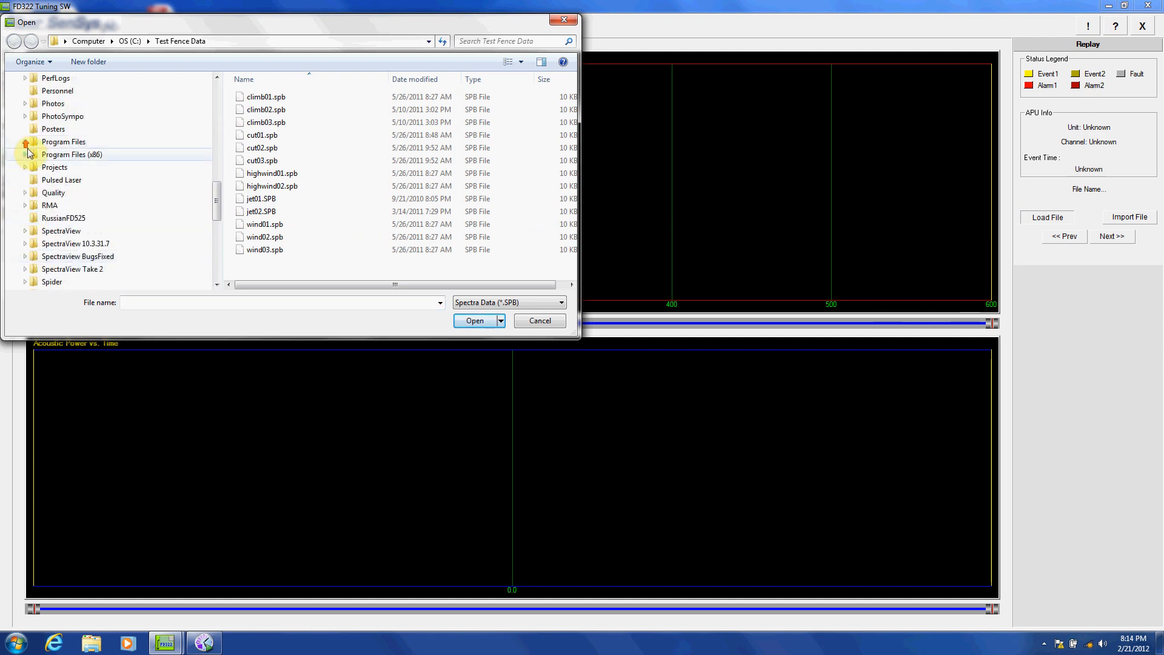
pyautogui.click(25, 156)
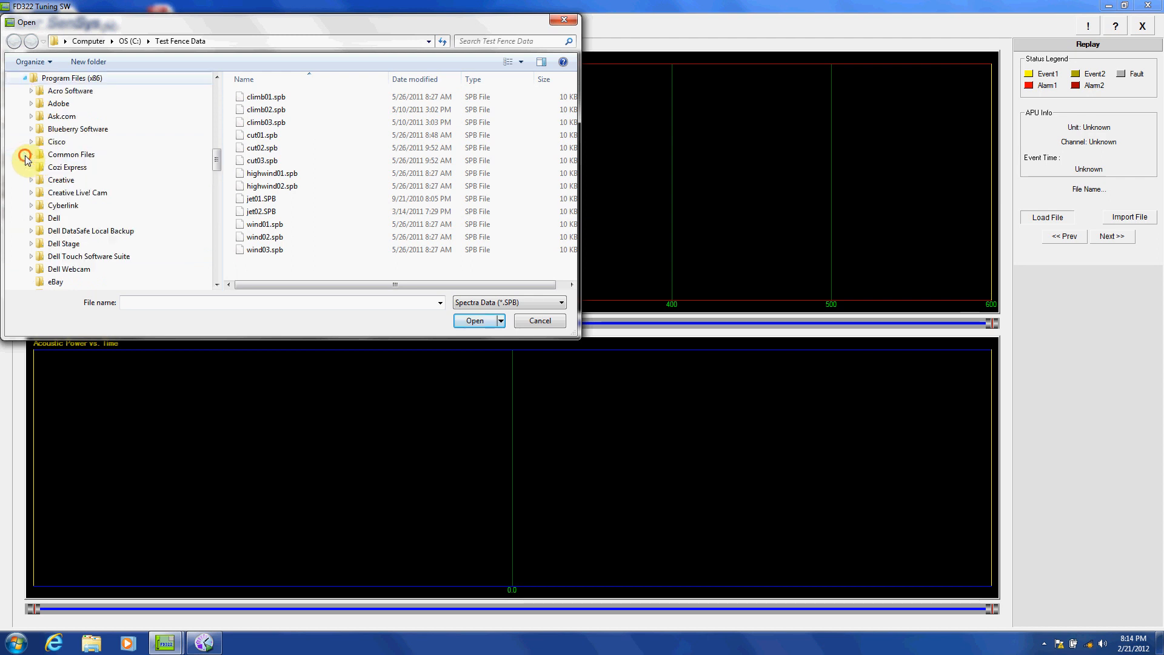
pyautogui.scroll(-3, 21, 154)
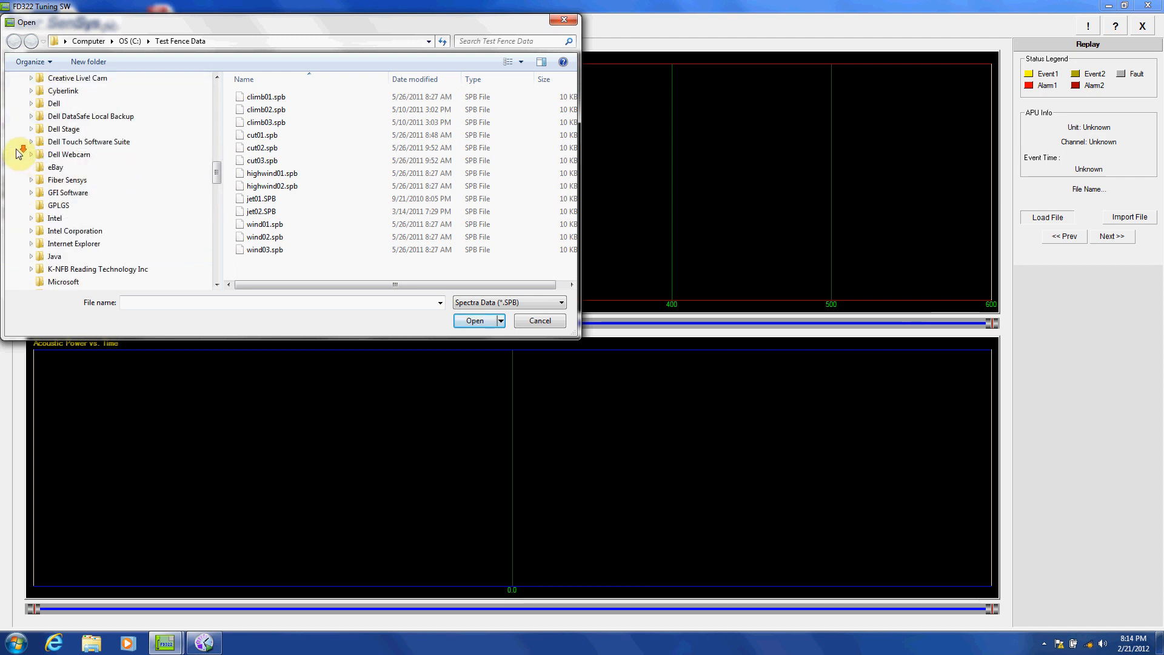
pyautogui.scroll(-1, 18, 153)
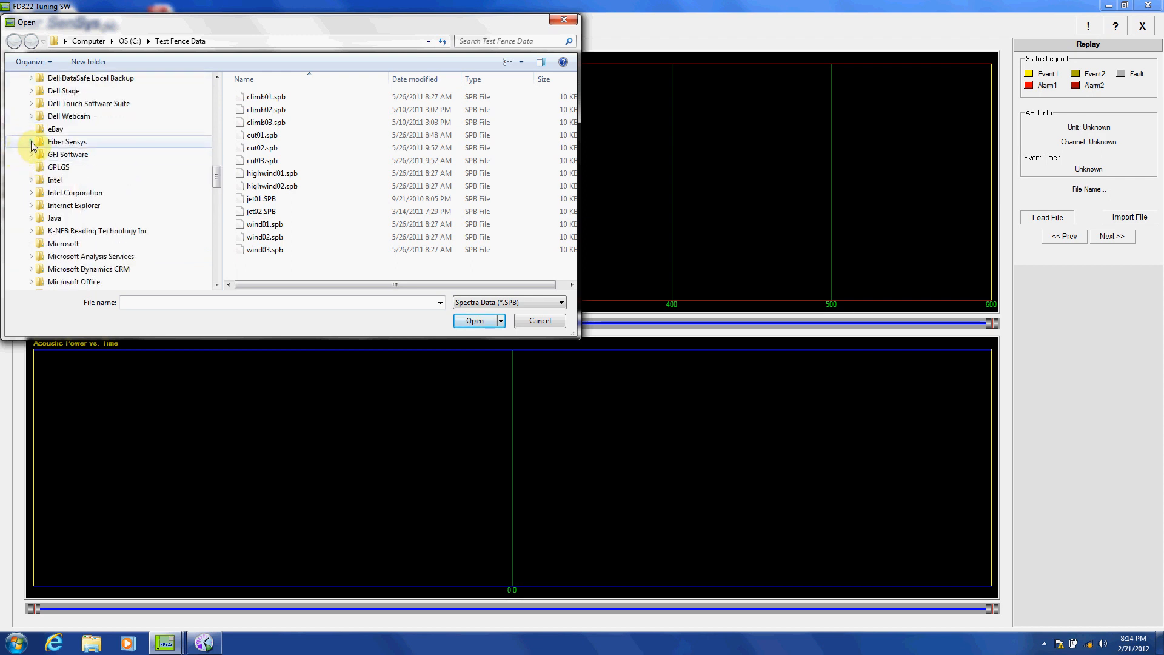
pyautogui.click(32, 143)
pyautogui.click(38, 156)
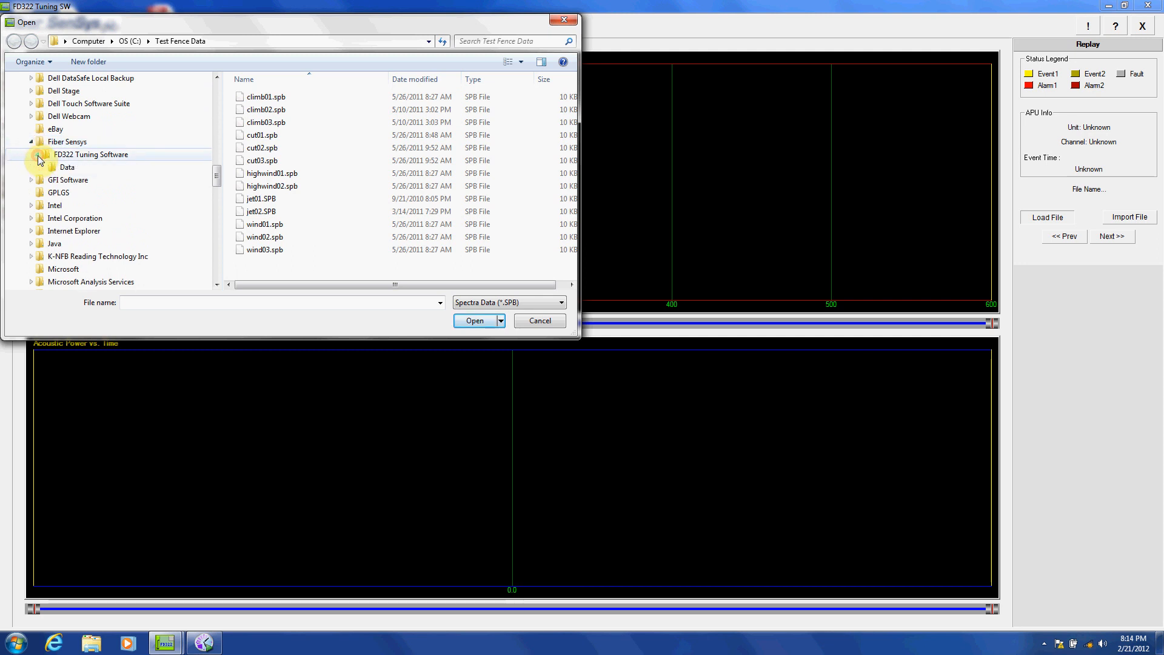
pyautogui.click(57, 168)
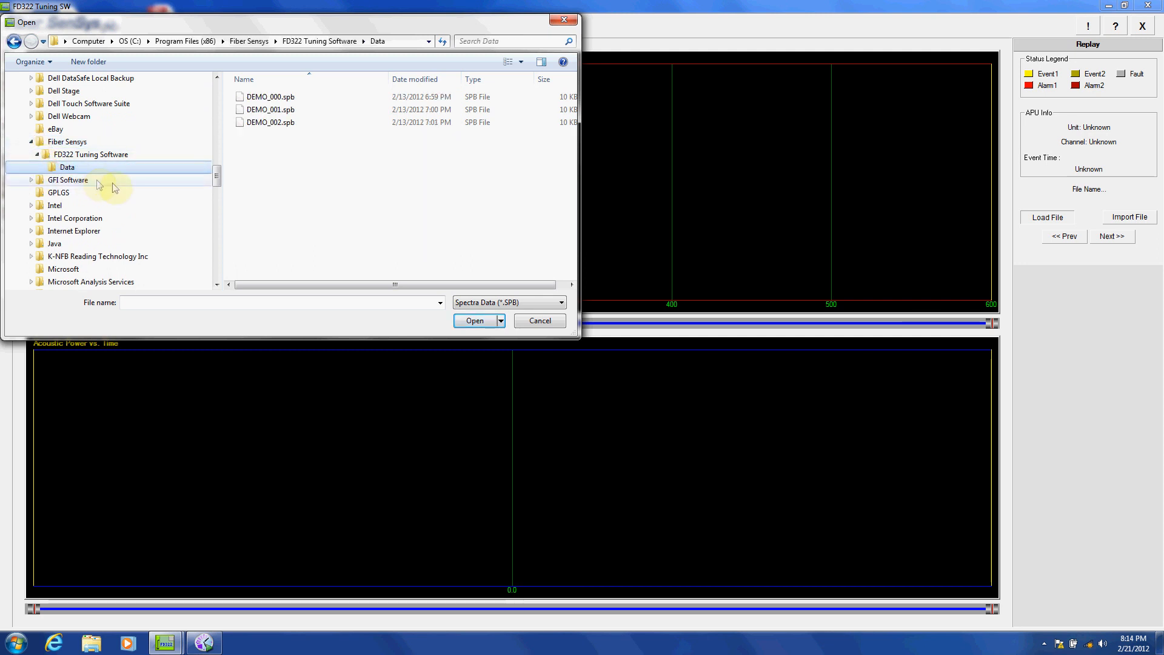
pyautogui.click(268, 98)
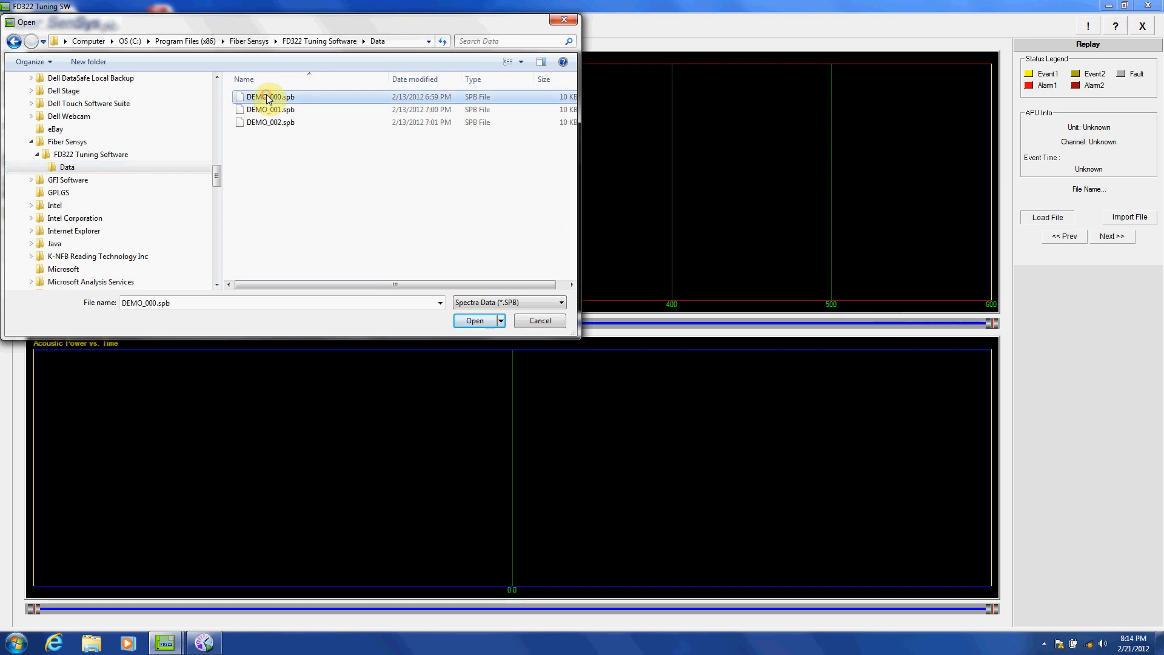
pyautogui.click(472, 325)
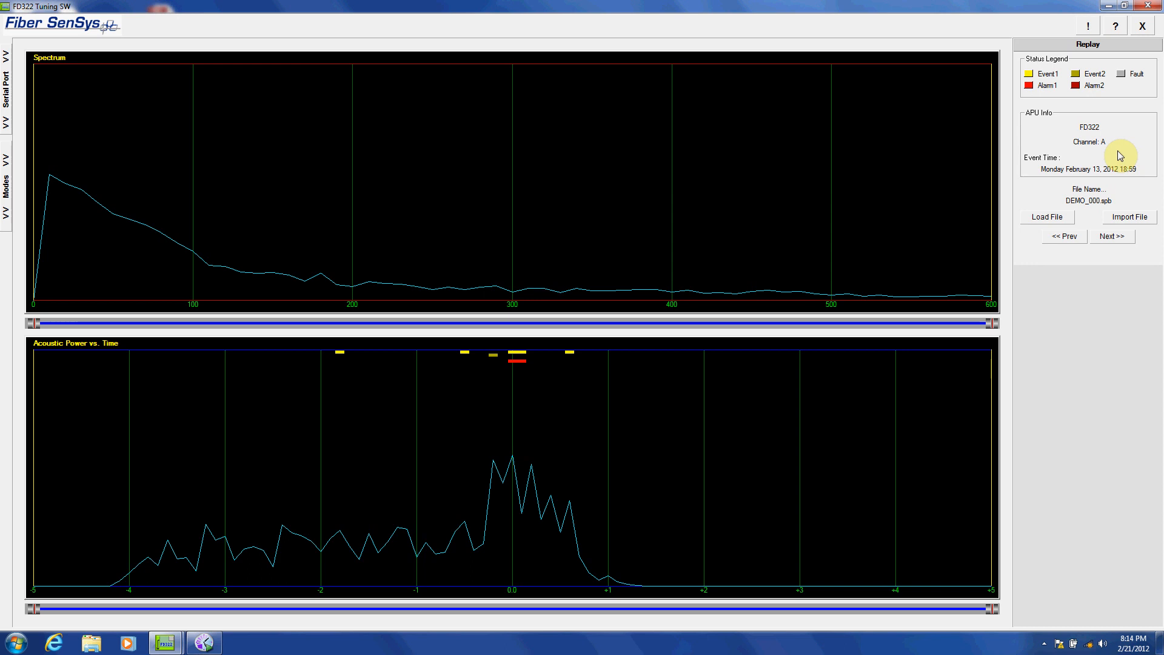
# Step forward and back through the recorded files, finishing on DEMO_001.spb
pyautogui.click(1115, 241)
pyautogui.click(1116, 240)
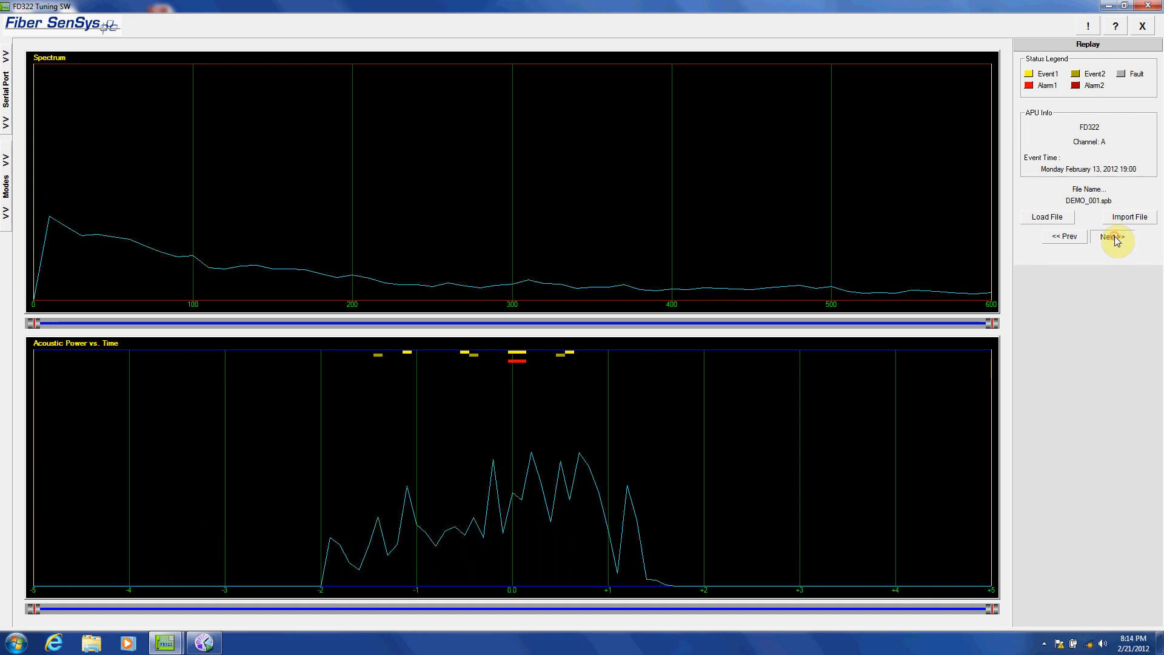
pyautogui.click(1071, 237)
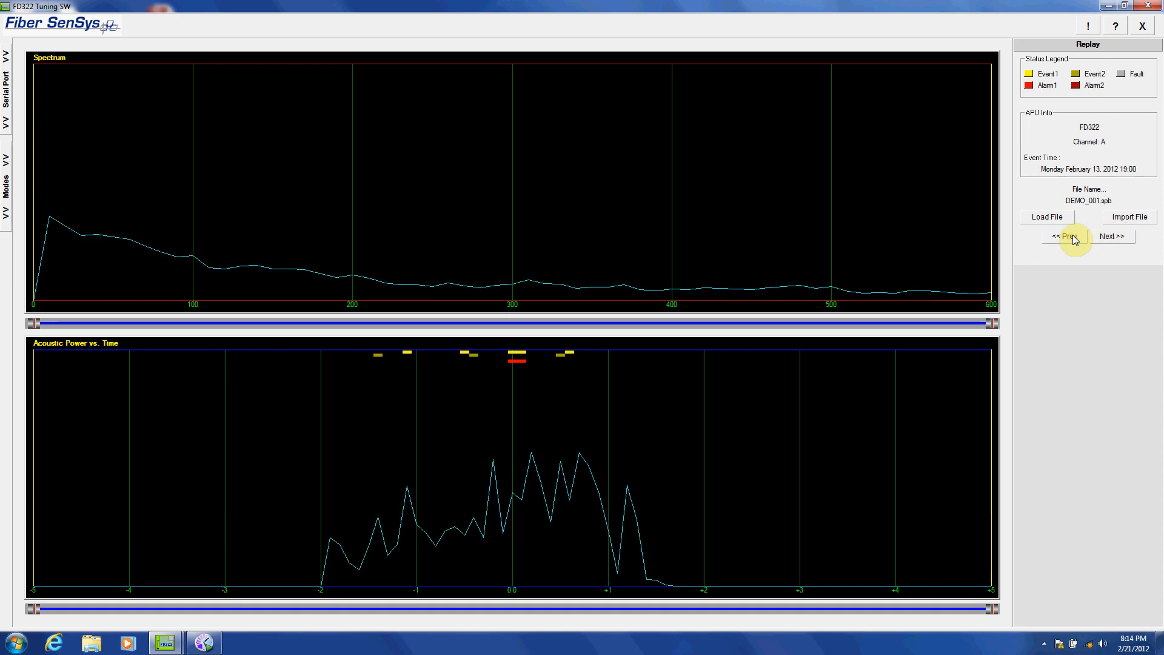
pyautogui.click(1072, 238)
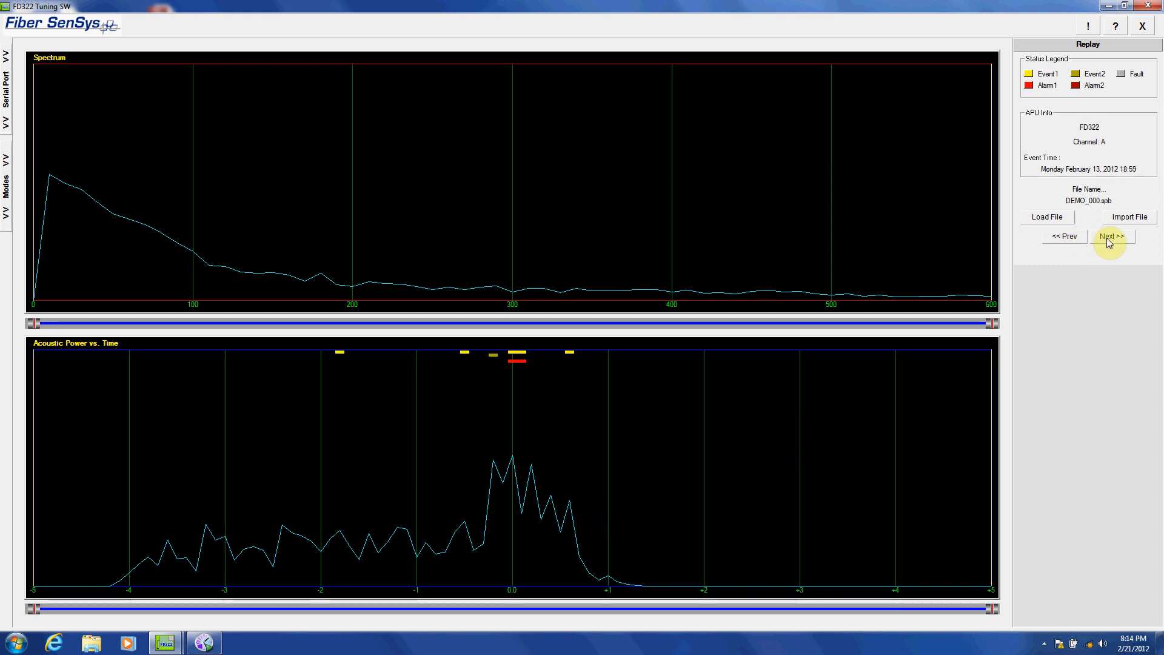
pyautogui.click(1107, 239)
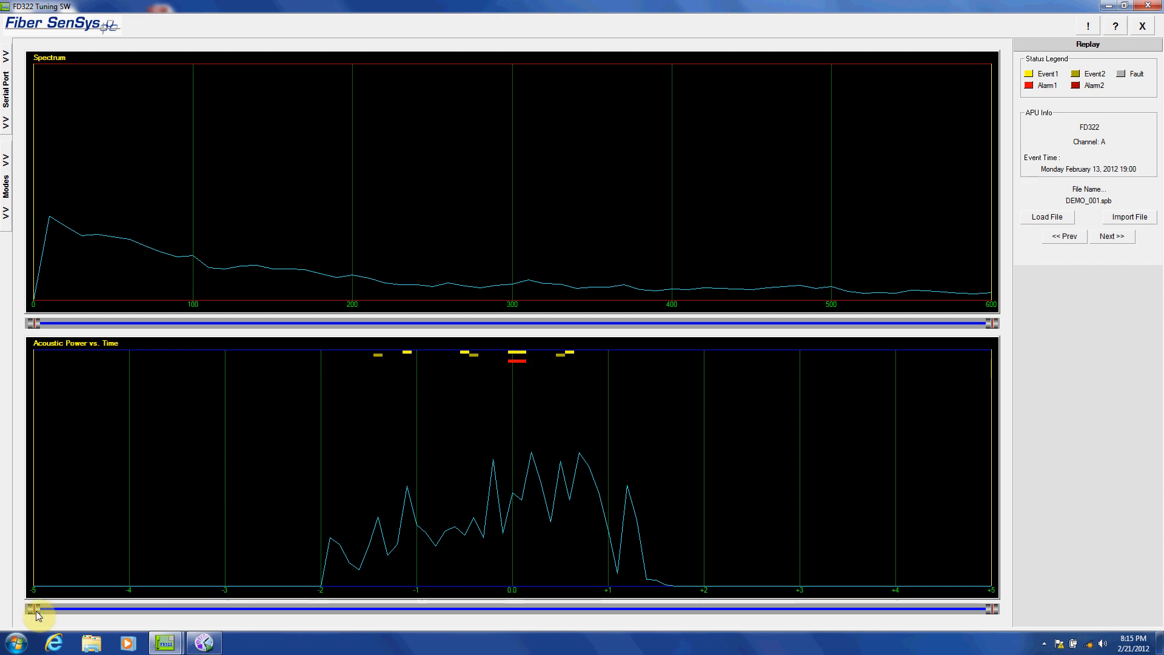
# Narrow the Acoustic Power vs. Time range markers around the central alarm, from 0.0 to about +0.2
pyautogui.moveTo(32, 609)
pyautogui.mouseDown()
pyautogui.moveTo(264, 639)
pyautogui.moveTo(320, 610)
pyautogui.mouseUp()
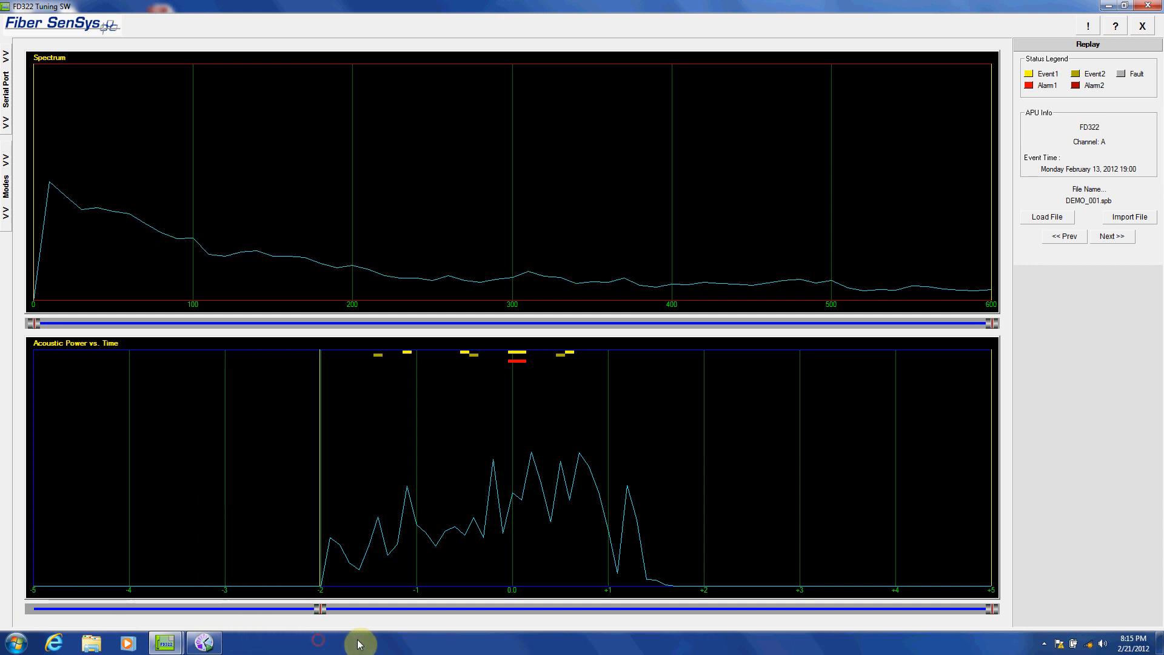
pyautogui.moveTo(992, 608); pyautogui.dragTo(649, 591)
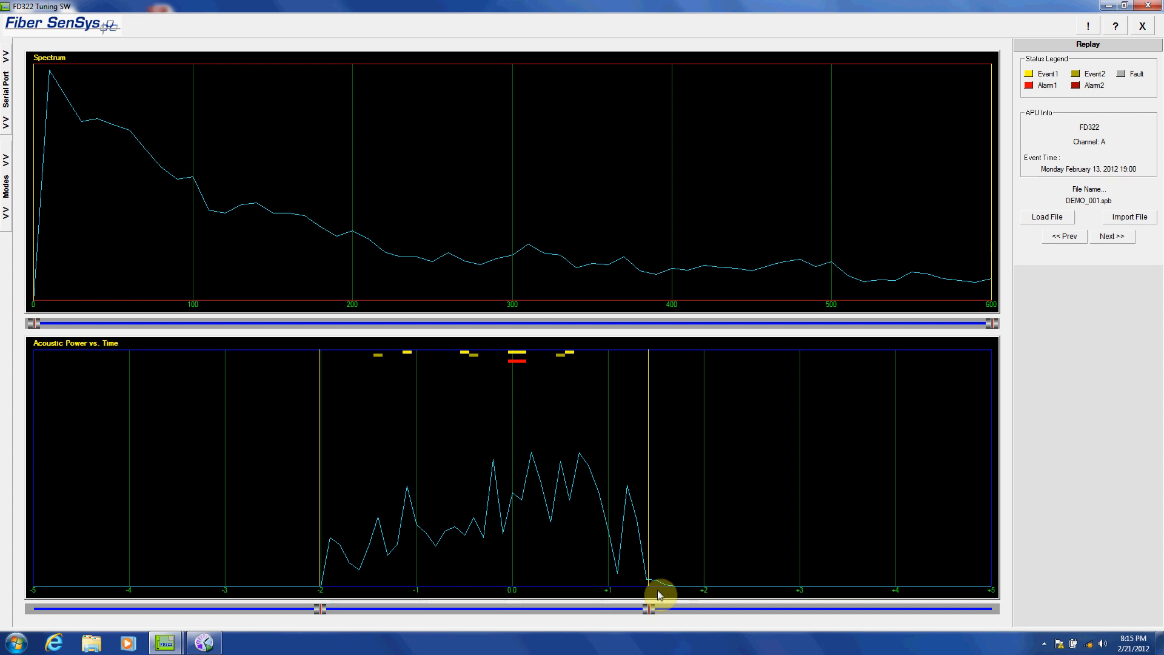
pyautogui.moveTo(649, 609); pyautogui.dragTo(526, 594)
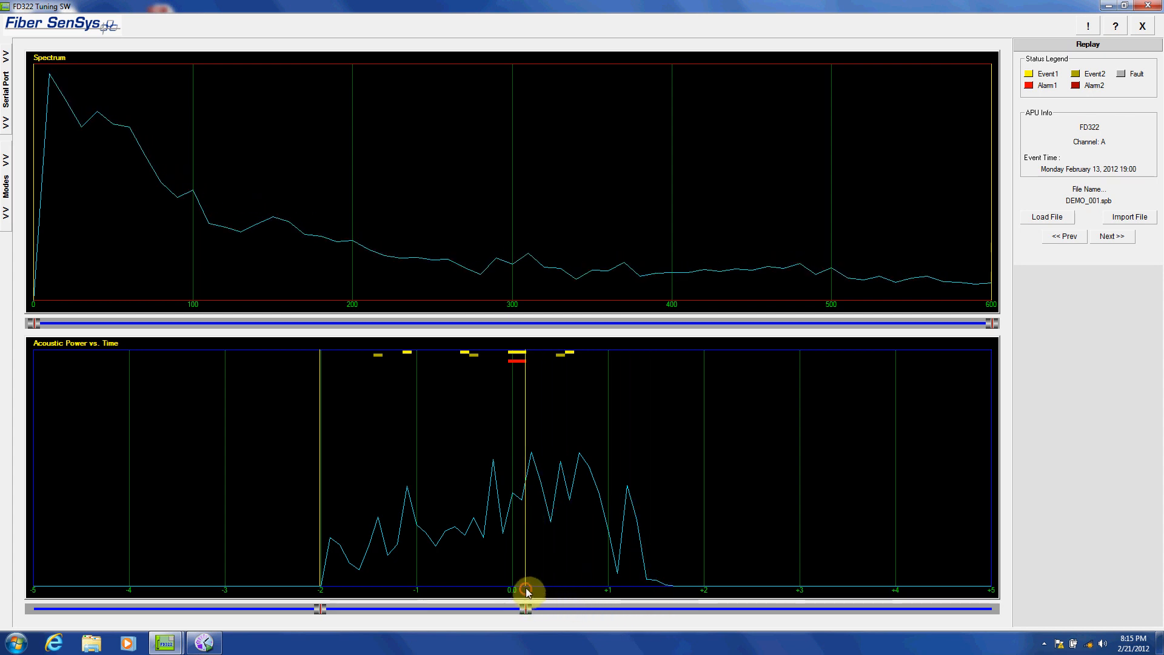
pyautogui.moveTo(316, 606); pyautogui.dragTo(504, 619)
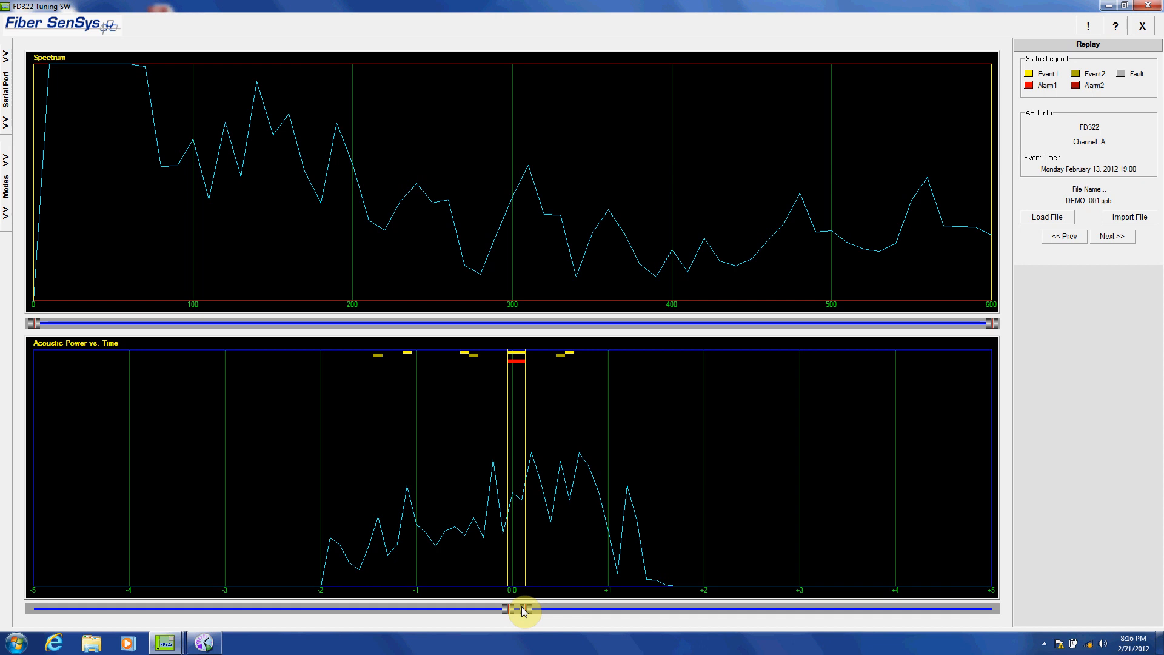
pyautogui.moveTo(523, 611)
pyautogui.mouseDown()
pyautogui.moveTo(610, 617)
pyautogui.moveTo(494, 620)
pyautogui.moveTo(531, 621)
pyautogui.mouseUp()
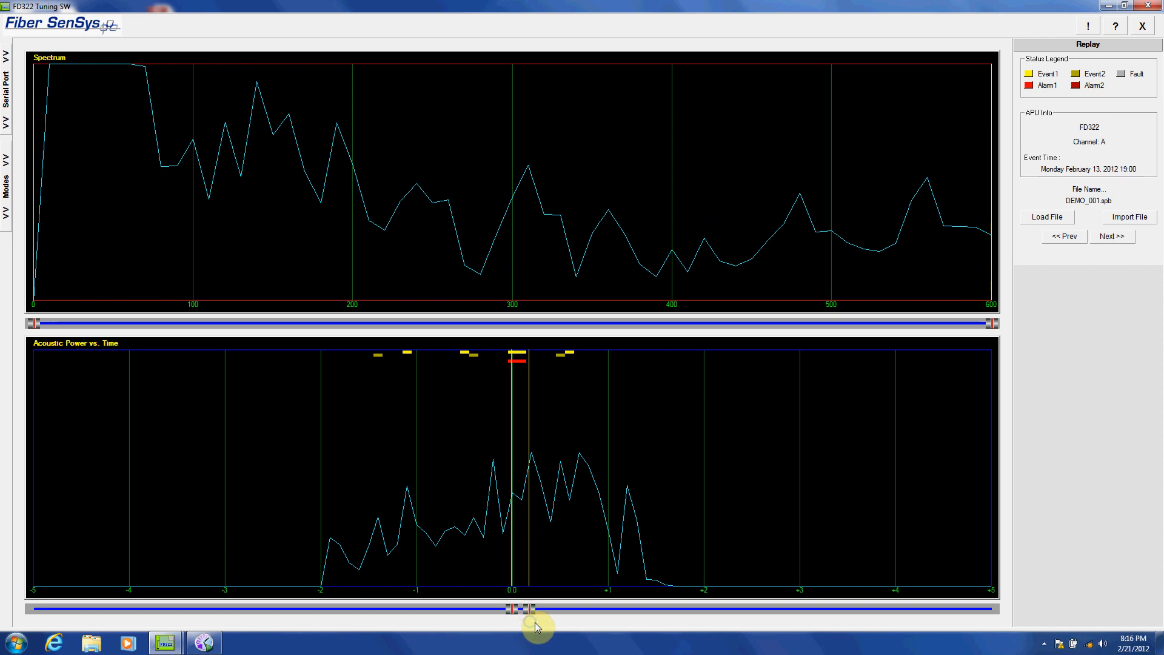